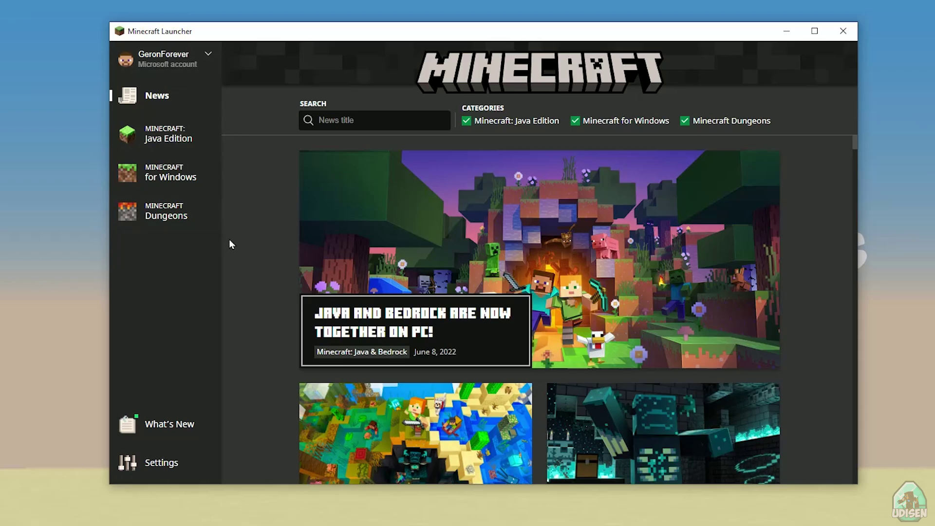
Open the Java Edition Installations list, toggling the Releases filter off and back on
left_click(176, 136)
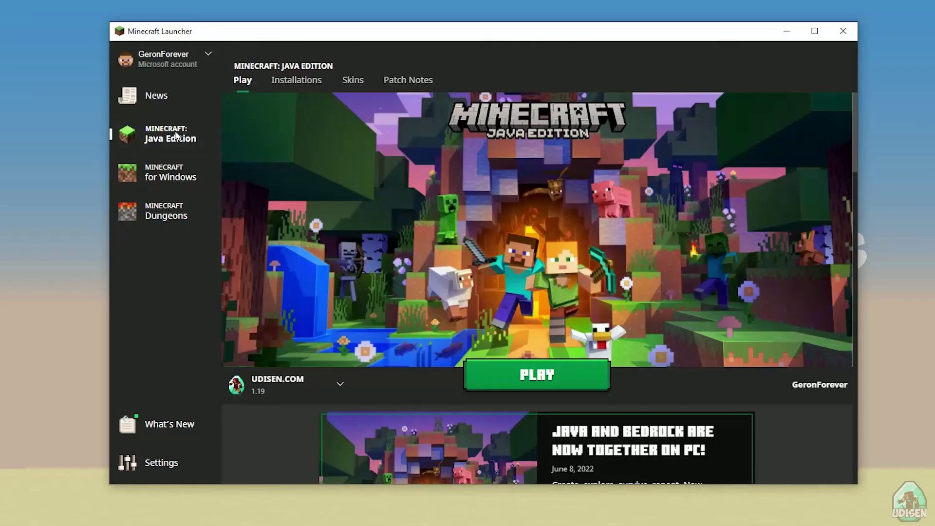
left_click(290, 81)
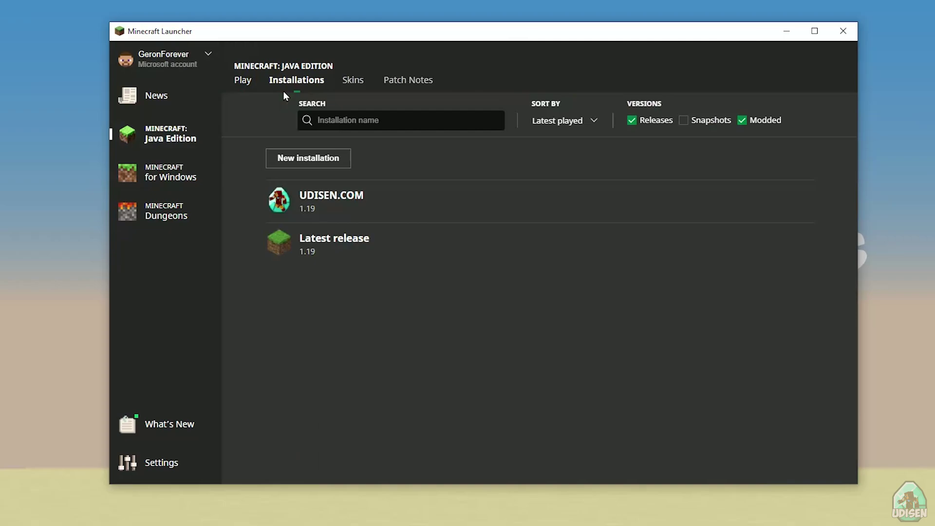
left_click(634, 122)
left_click(633, 122)
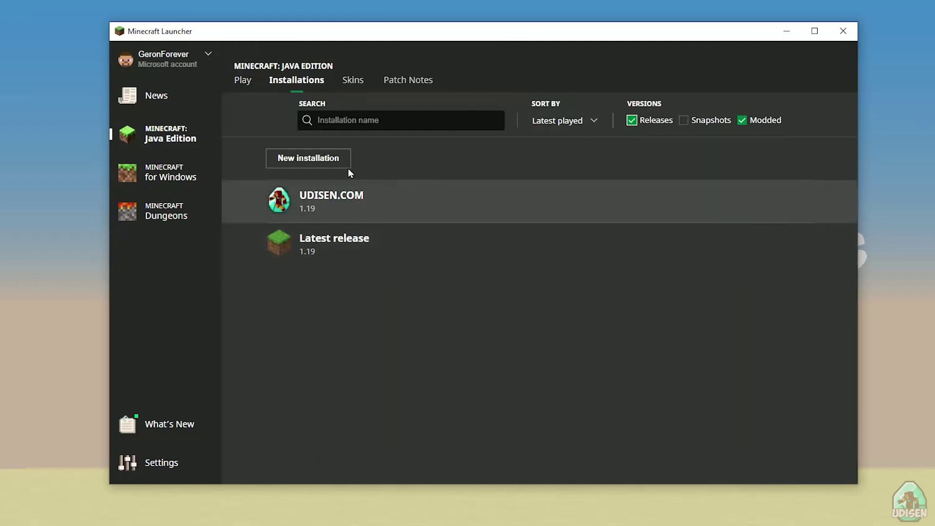
Start a new installation, type a throwaway name, then cancel it
left_click(297, 161)
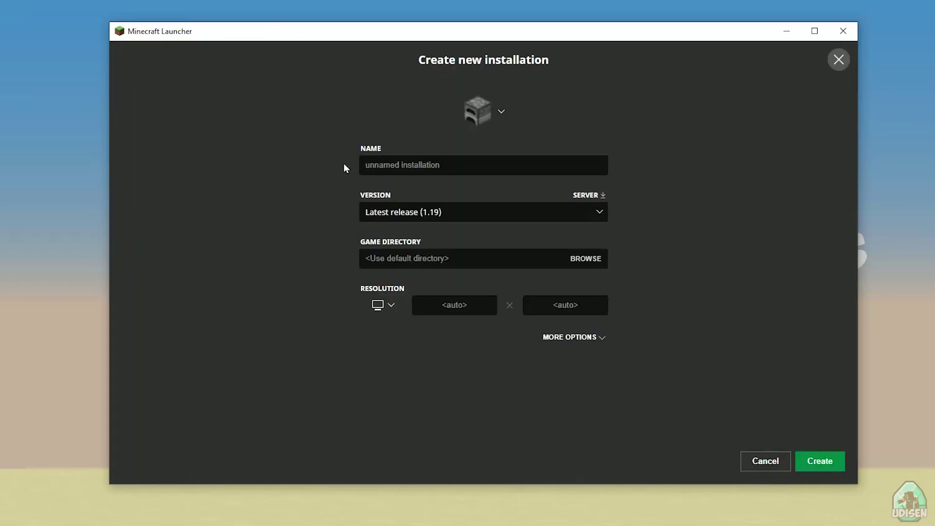
left_click(463, 166)
type("fbgbfgbnfgbngfbfbfbfb")
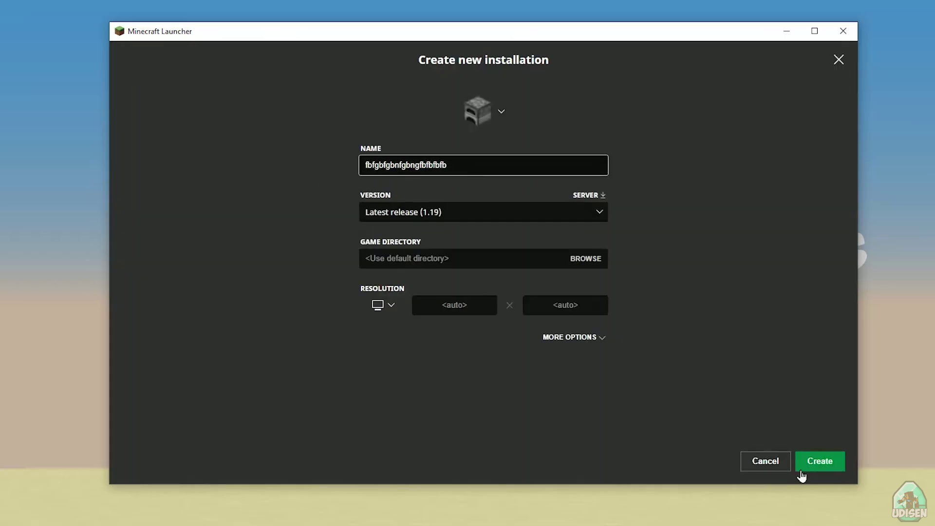
left_click(768, 458)
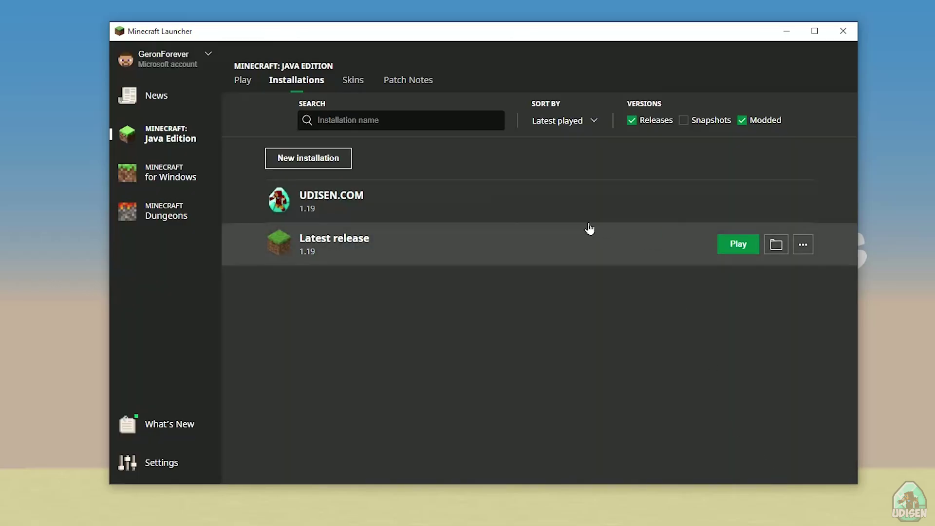
Keep UDISEN.COM on release 1.19, save it, and launch it to the title screen
left_click(466, 205)
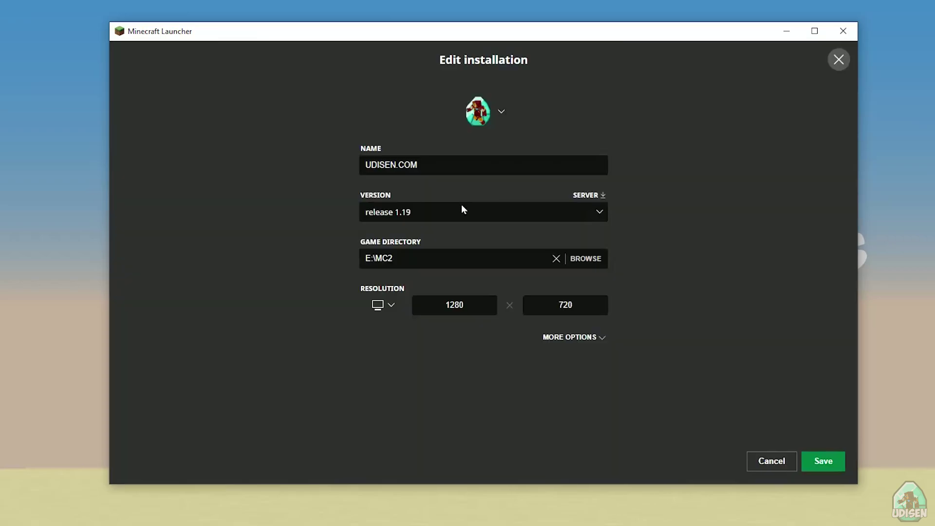
left_click(424, 216)
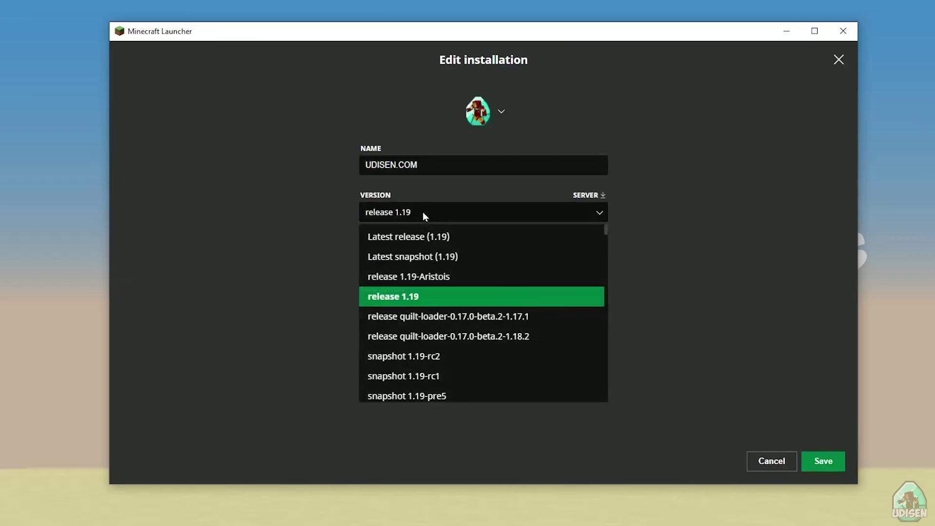
left_click(455, 212)
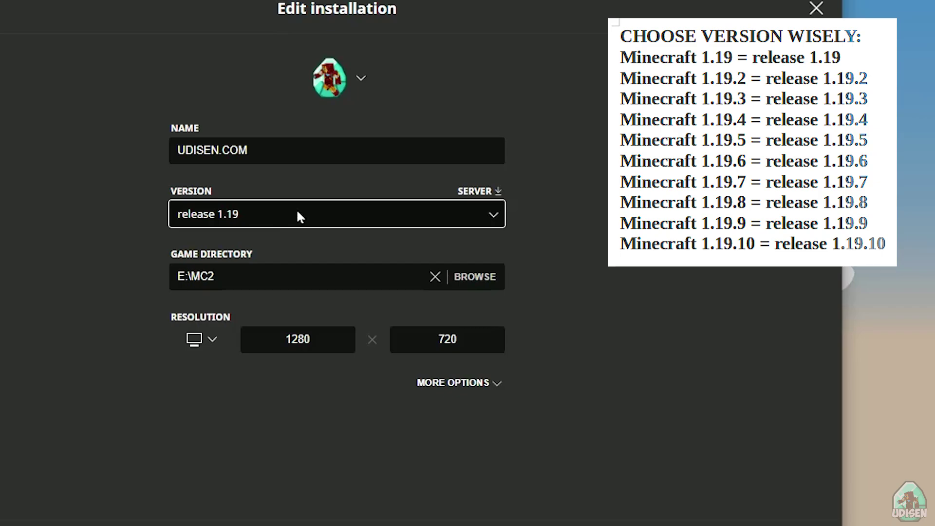
left_click(297, 214)
left_click(273, 328)
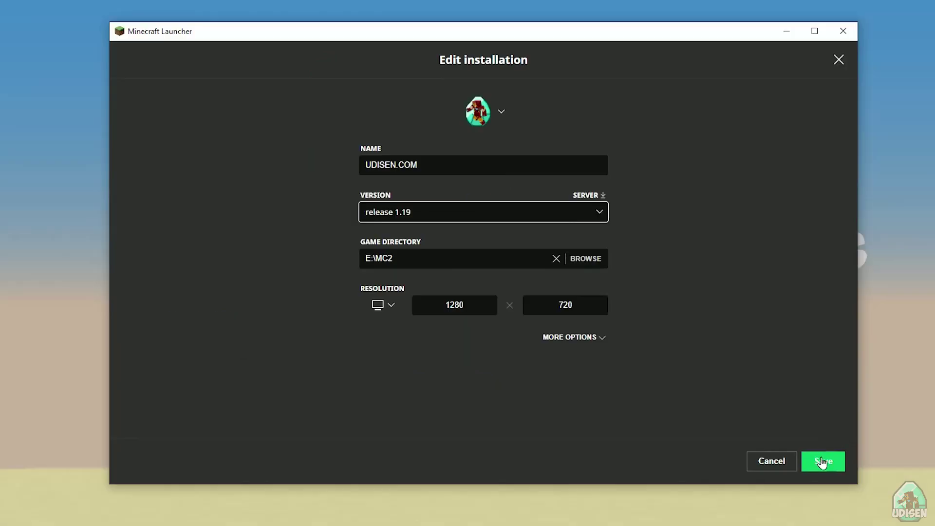
left_click(822, 462)
left_click(731, 202)
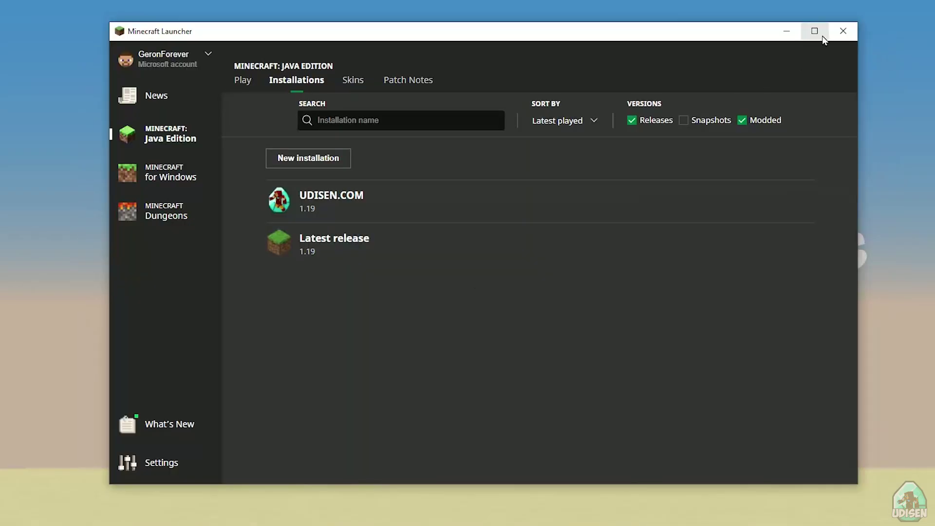
Review the Fabric post's supported Minecraft versions list, then open the Fabric API post
left_click(845, 28)
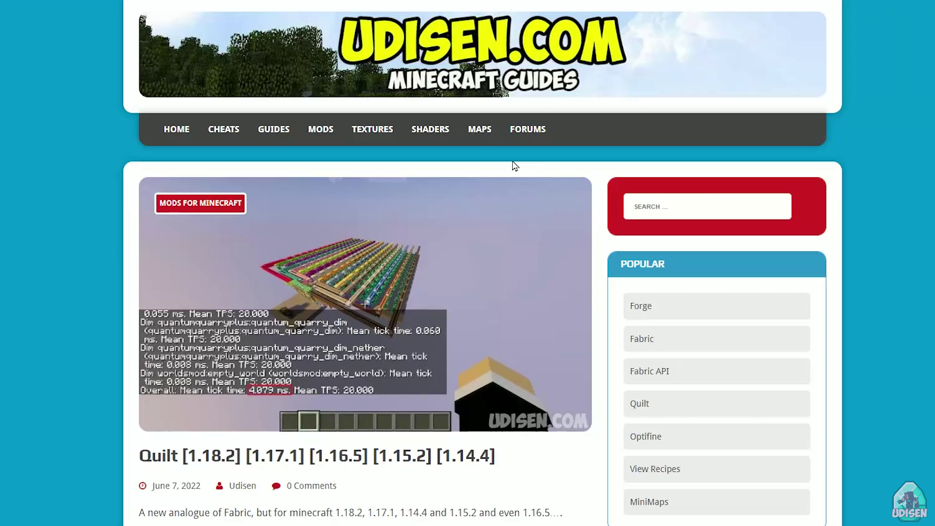
scroll(509, 147, "down", 2)
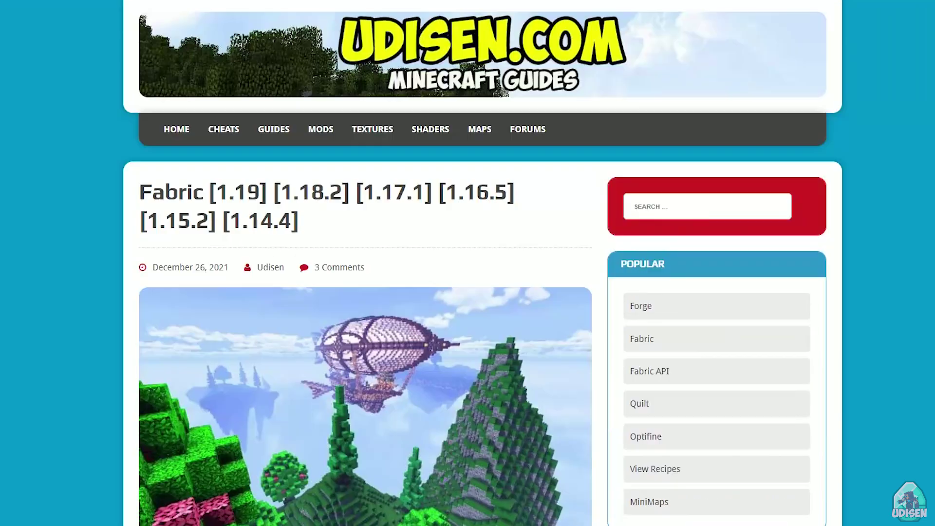
scroll(428, 219, "down", 20)
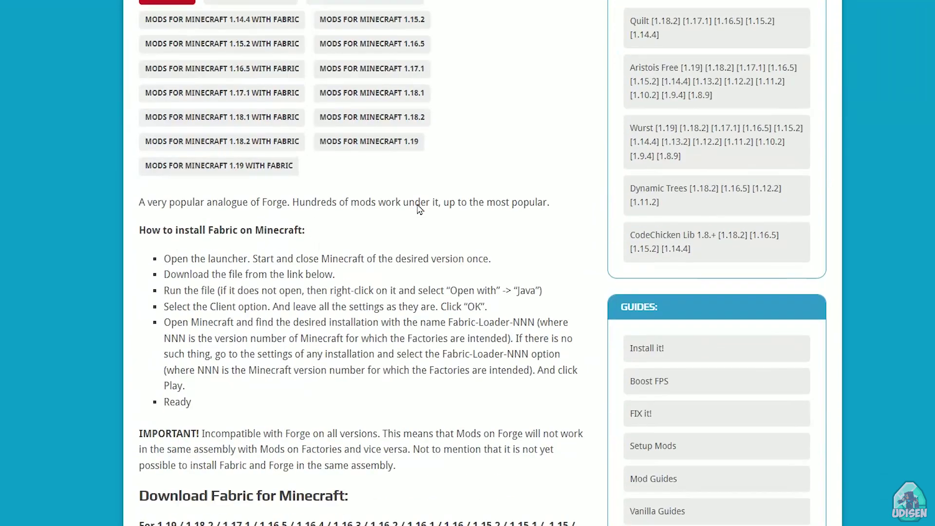
scroll(353, 204, "up", 3)
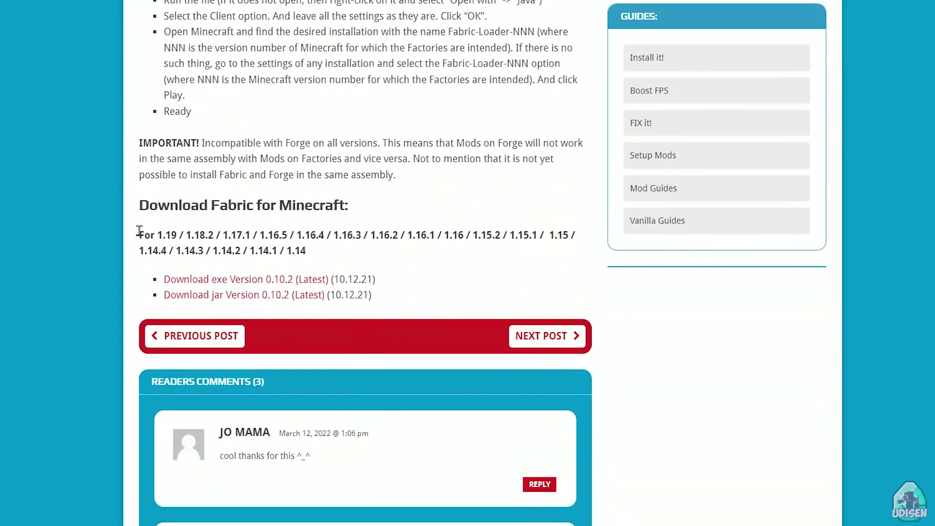
left_click_drag(139, 232, 324, 261)
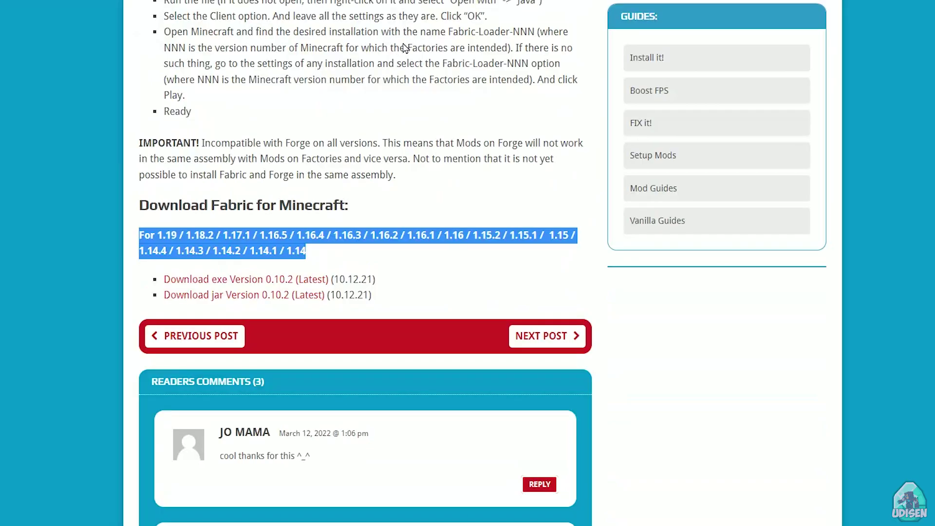
left_click(409, 172)
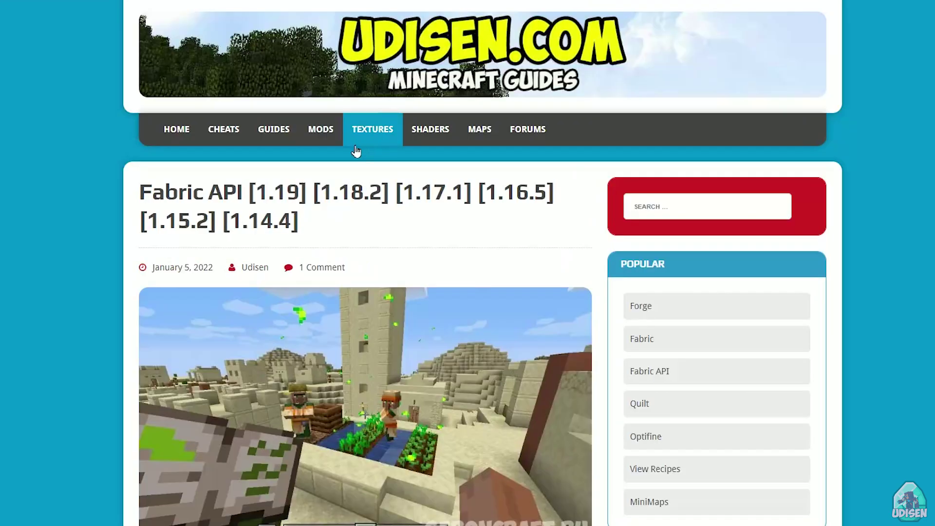
Scan the version headings and download Fabric API 0.47.10+1.19 for Minecraft 1.19
scroll(404, 240, "down", 12)
scroll(405, 239, "up", 3)
scroll(404, 238, "up", 1)
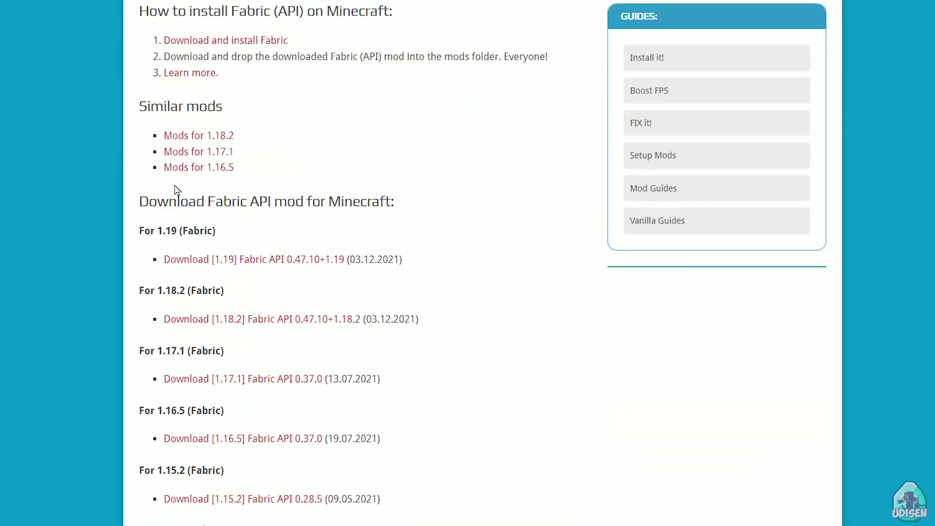
left_click_drag(208, 200, 277, 201)
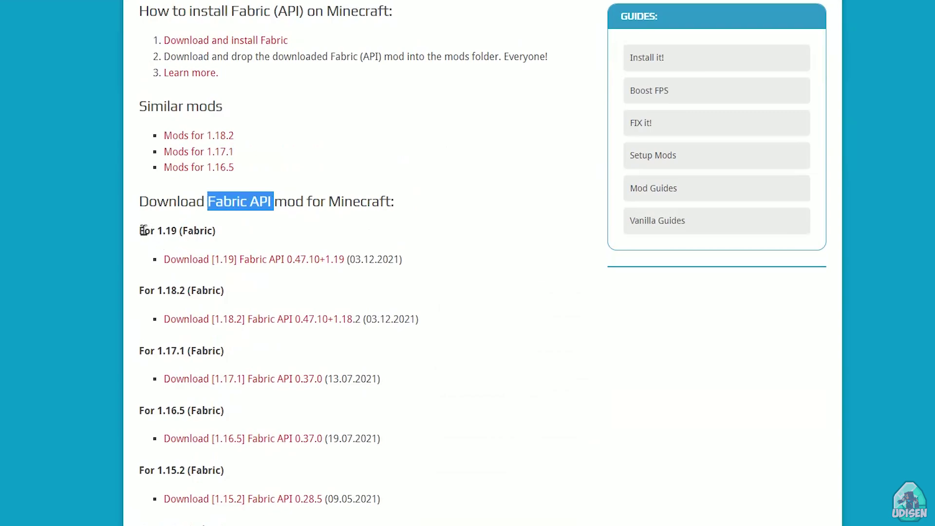
left_click_drag(140, 231, 175, 231)
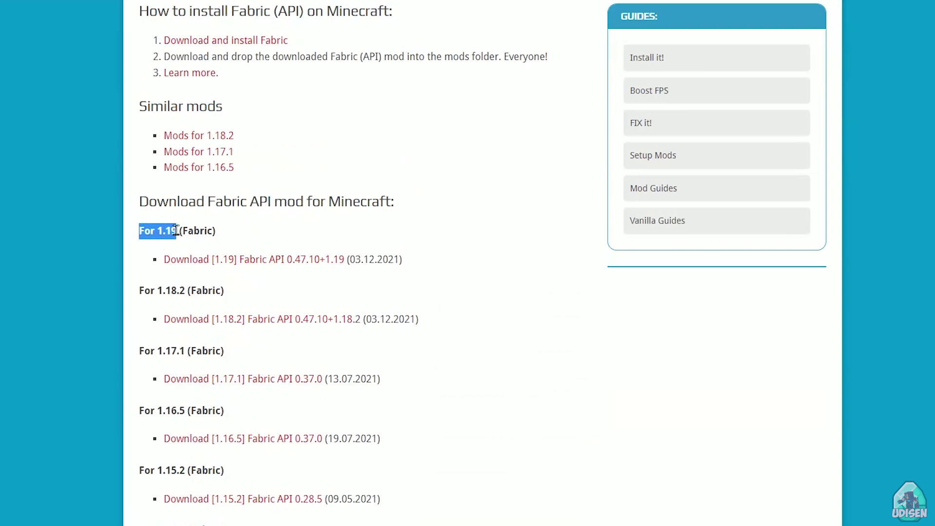
left_click_drag(139, 291, 188, 308)
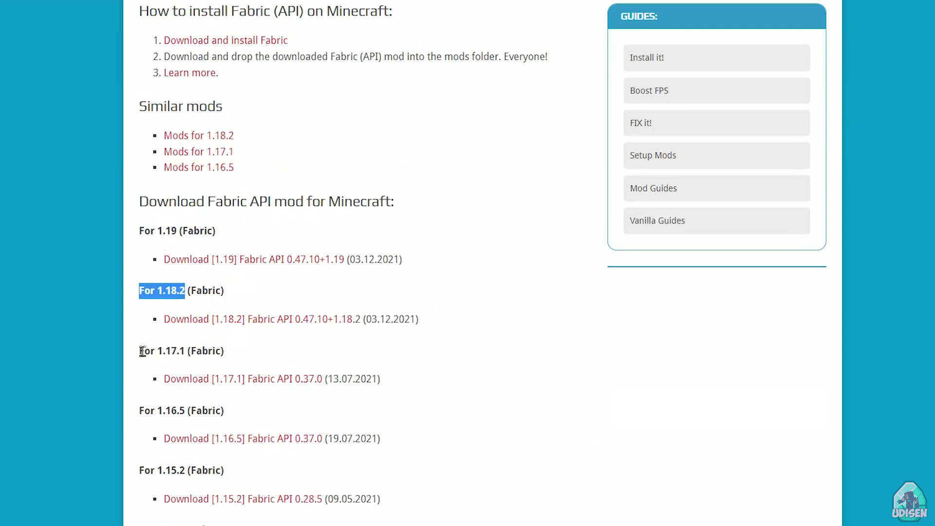
left_click_drag(141, 350, 170, 351)
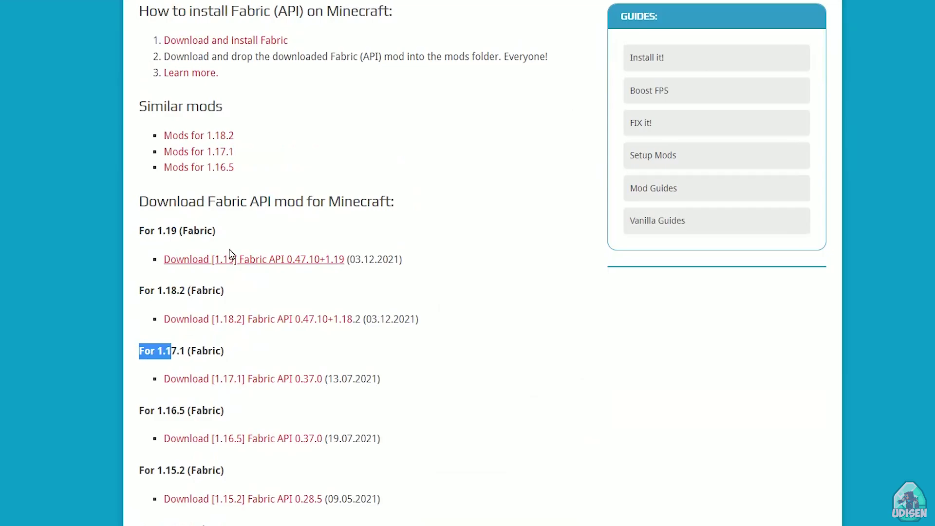
left_click(266, 258)
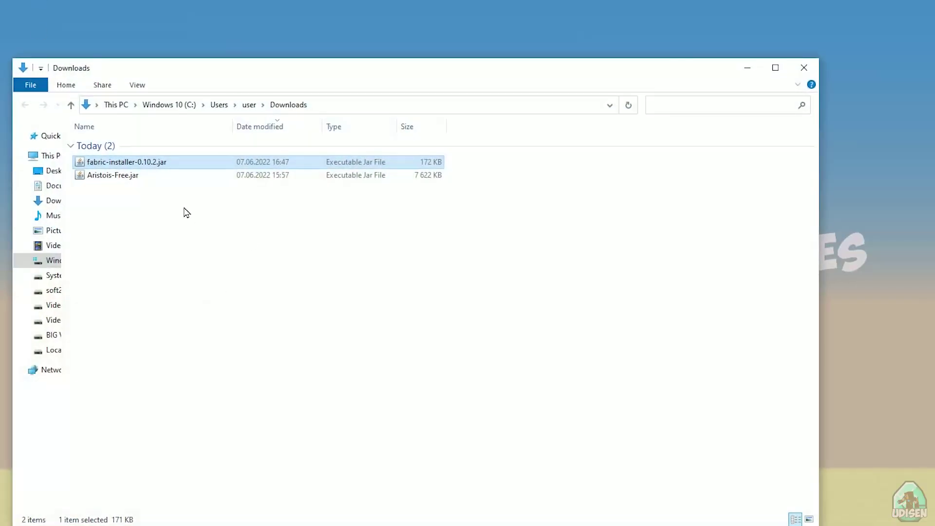
Delete Aristois-Free.jar, view Downloads as large icons, and run fabric-installer-0.10.2.jar
left_click(123, 177)
key("Delete")
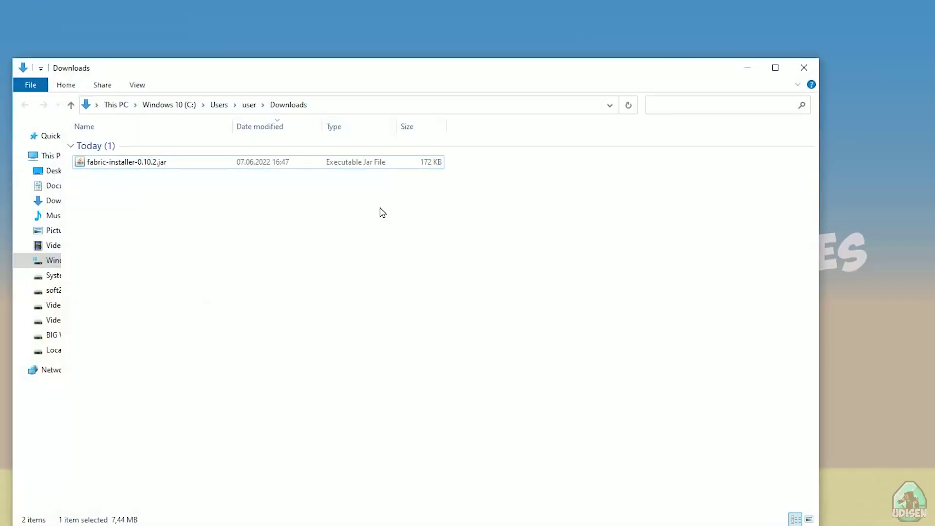
right_click(380, 210)
mouse_move(497, 242)
left_click(584, 253)
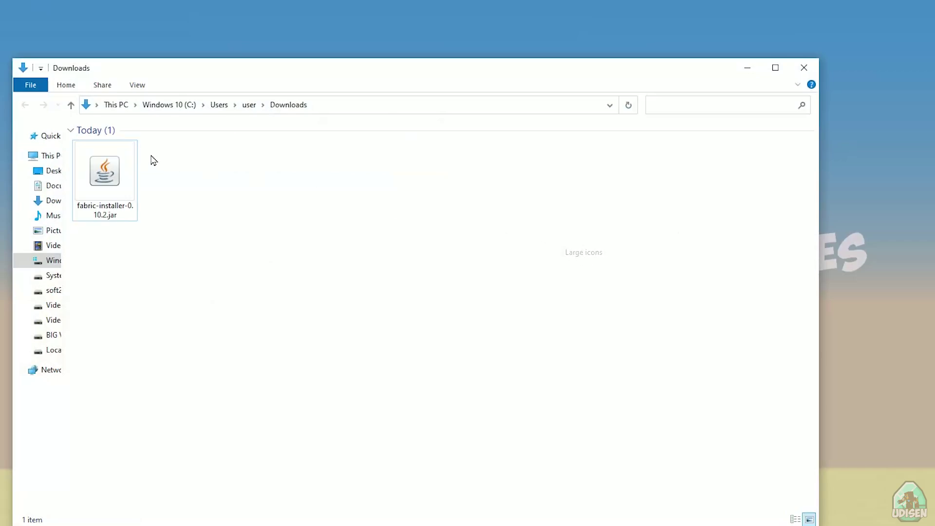
left_click(102, 171)
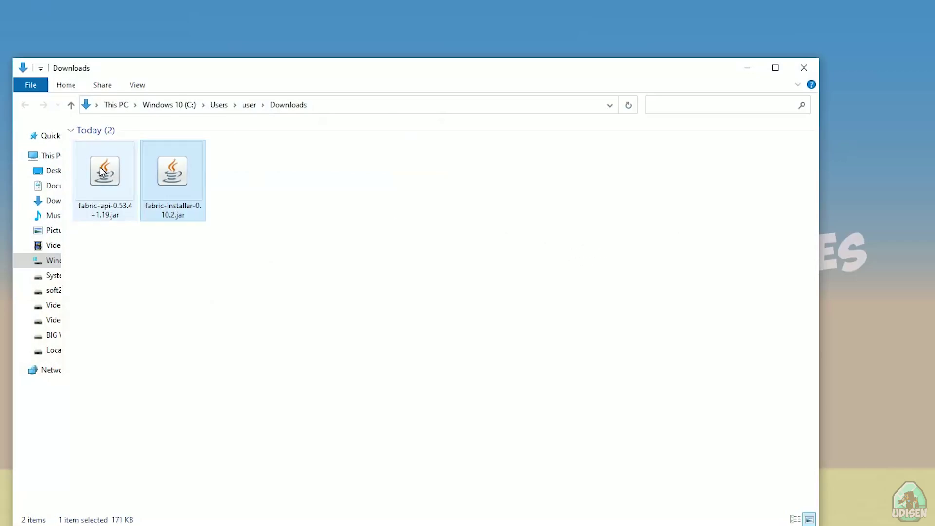
double_click(170, 171)
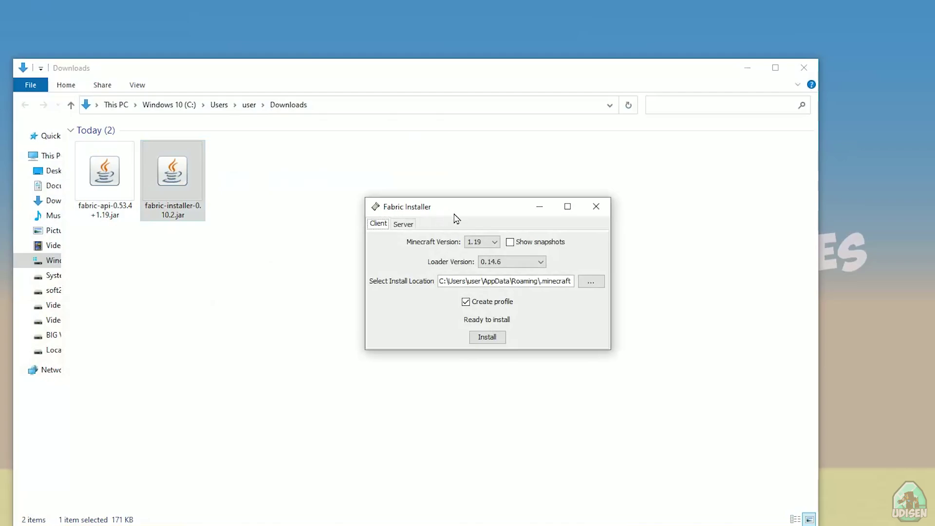
Keep Minecraft 1.19 and Loader 0.14.6 selected in the Fabric Installer
left_click_drag(499, 213, 446, 173)
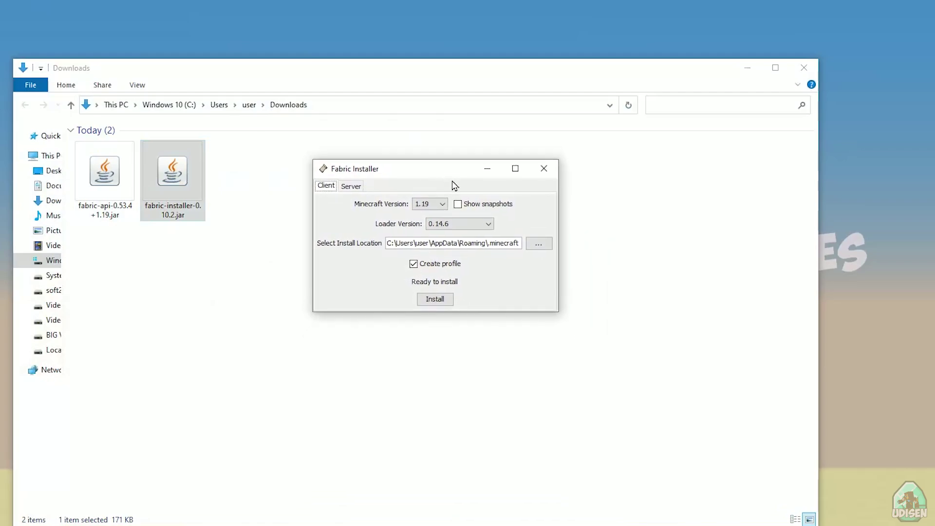
left_click(443, 208)
left_click(429, 218)
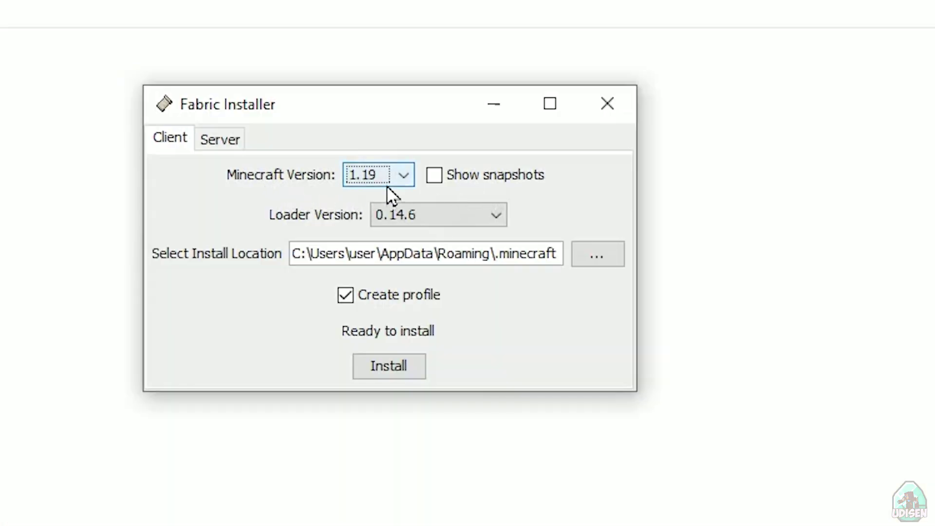
left_click(439, 218)
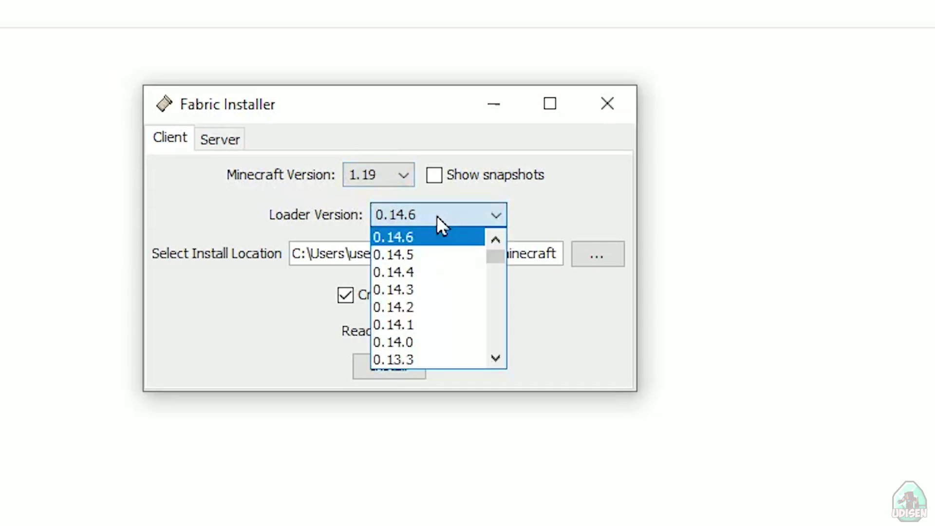
left_click(291, 205)
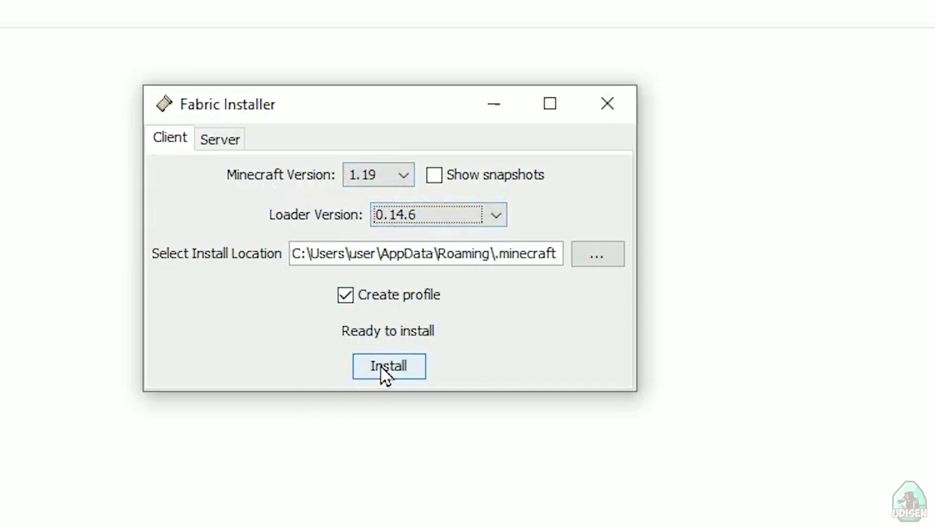
Install the Fabric client with a profile, confirm success, and close the installer
left_click(228, 145)
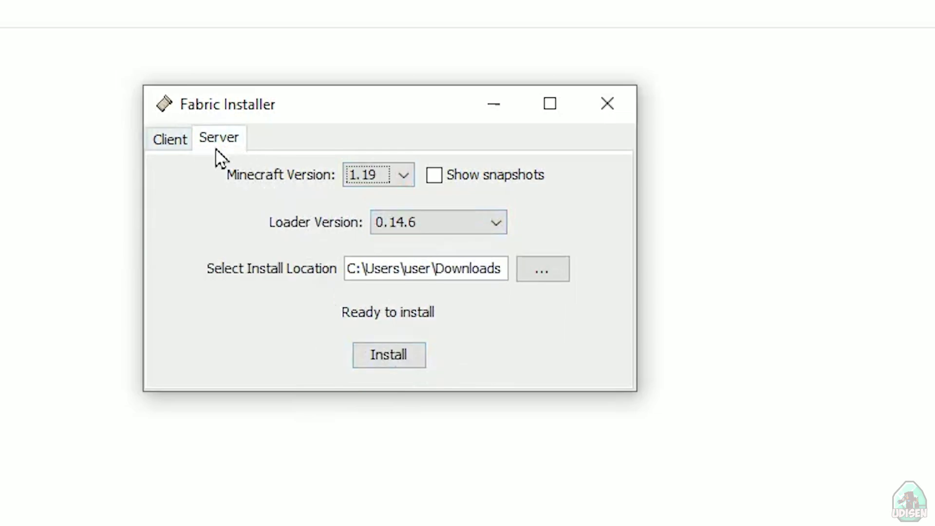
left_click(165, 146)
left_click(382, 366)
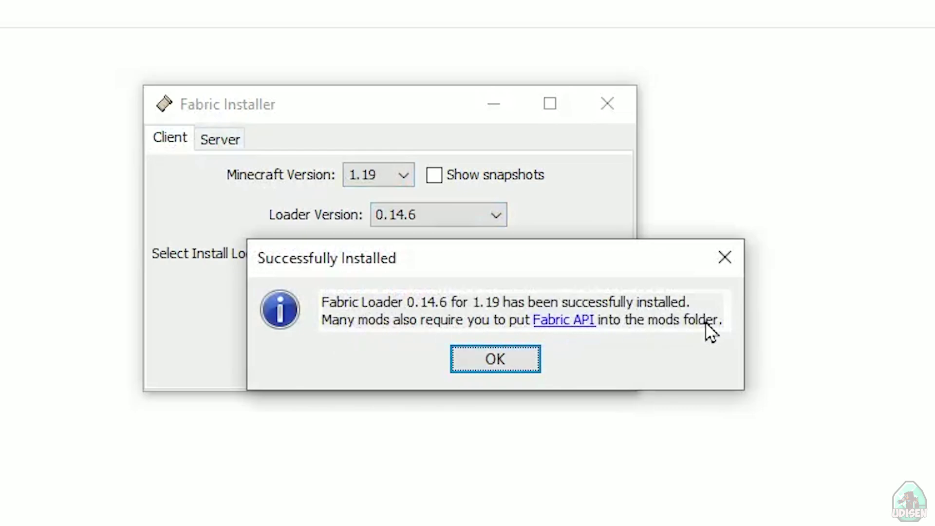
left_click(480, 359)
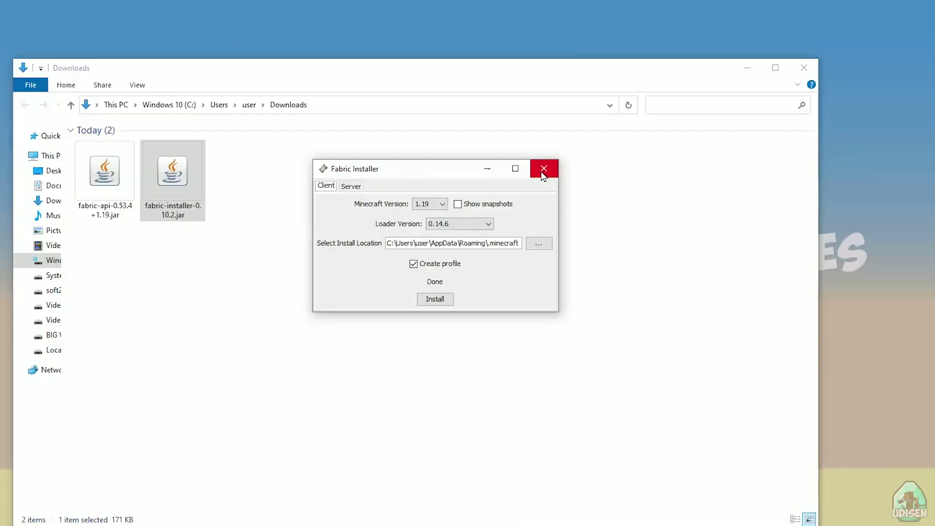
left_click(605, 116)
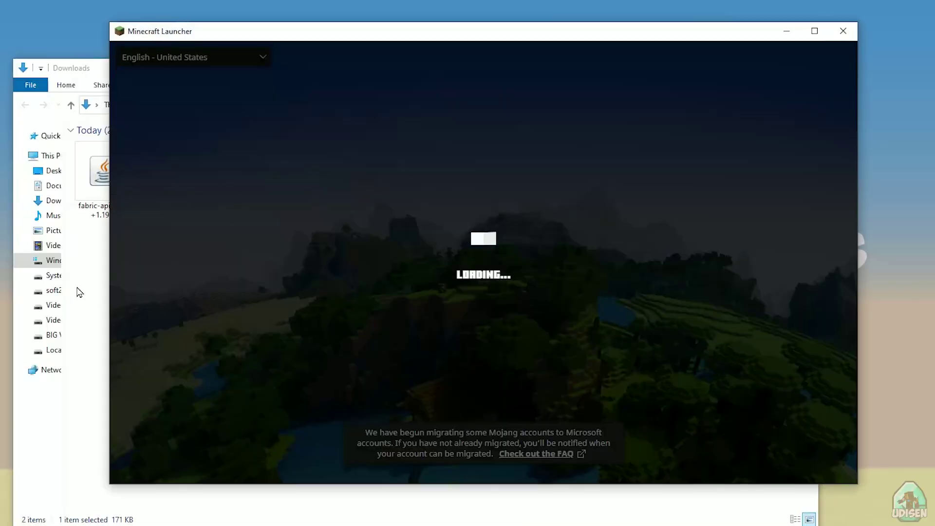
Copy fabric-api-0.53.4+1.19.jar from Downloads and minimize the Explorer window
left_click(89, 274)
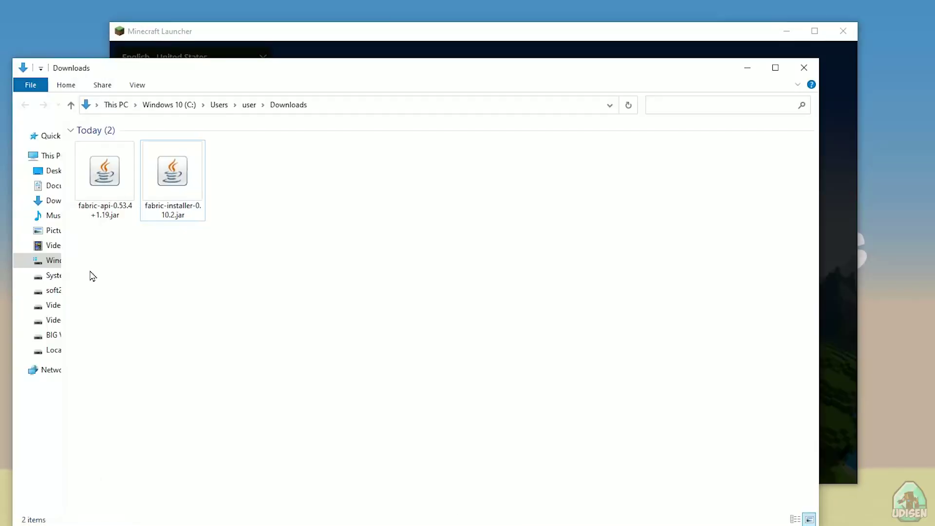
left_click(118, 188)
right_click(108, 174)
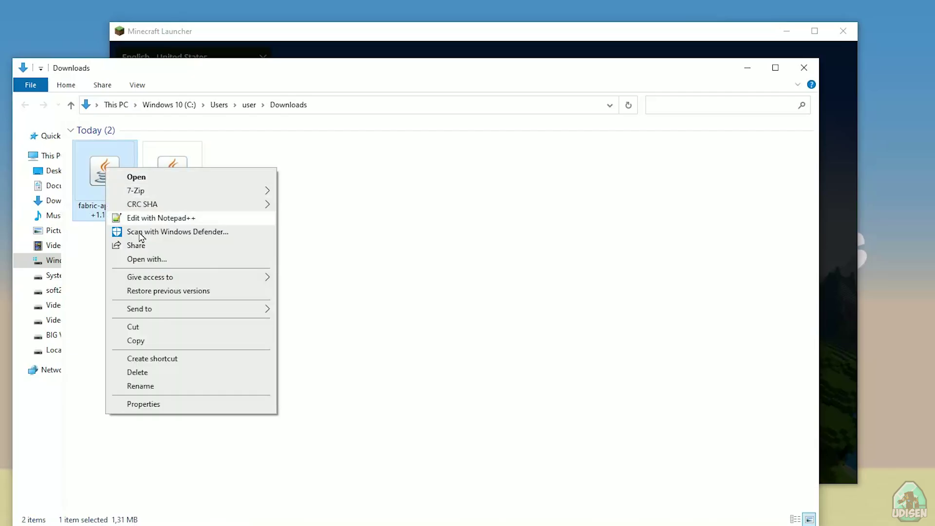
left_click(160, 343)
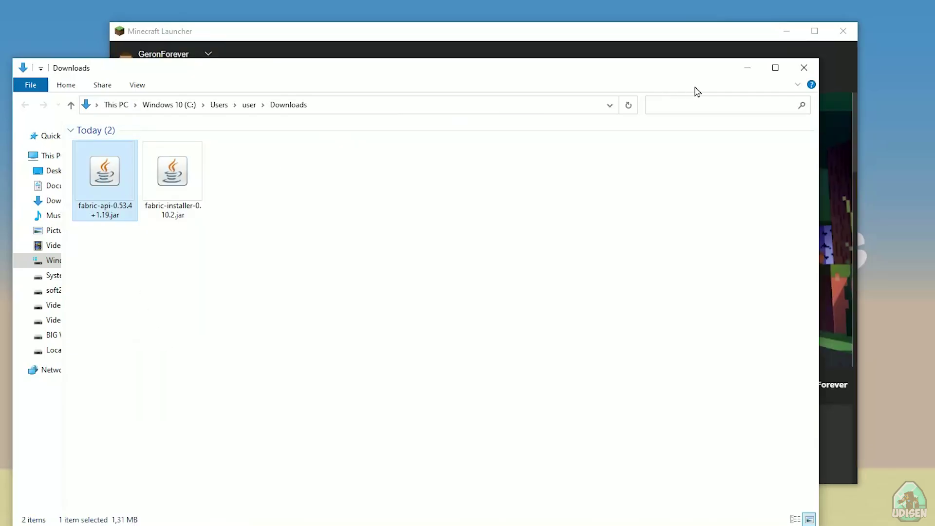
left_click(747, 68)
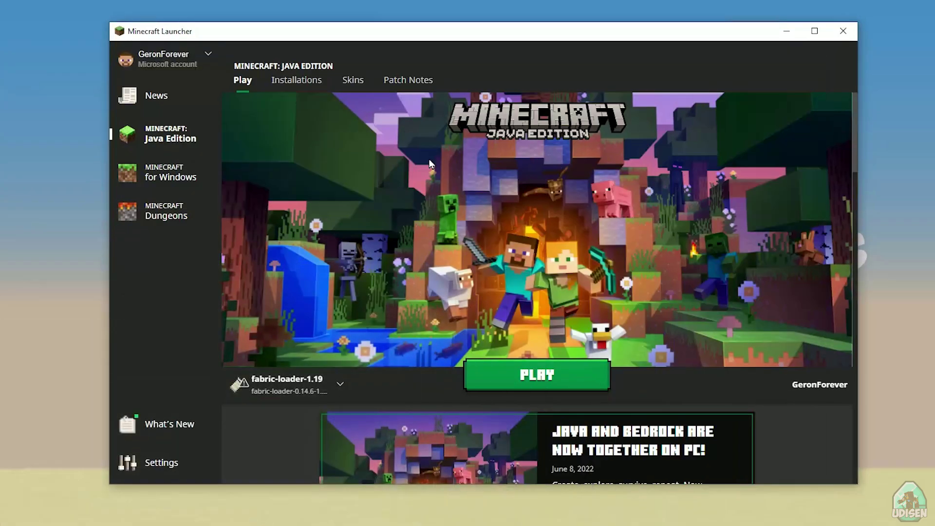
Toggle the Modded filter off and on, then open fabric-loader-1.19's game folder
left_click(294, 82)
mouse_move(495, 205)
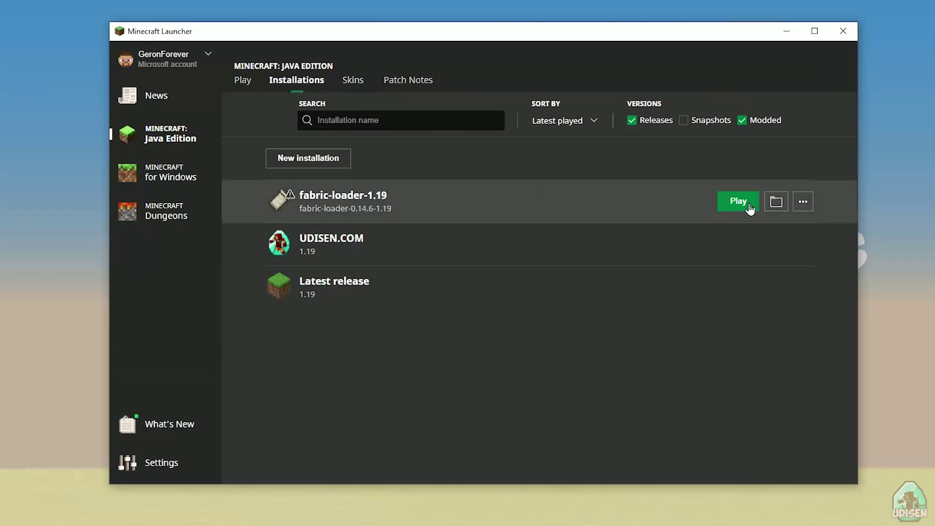
left_click(742, 121)
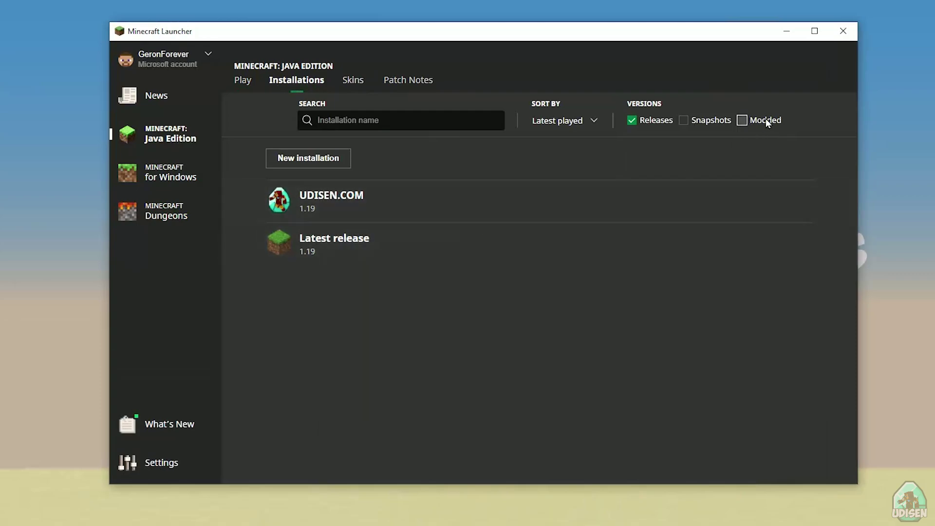
left_click(775, 125)
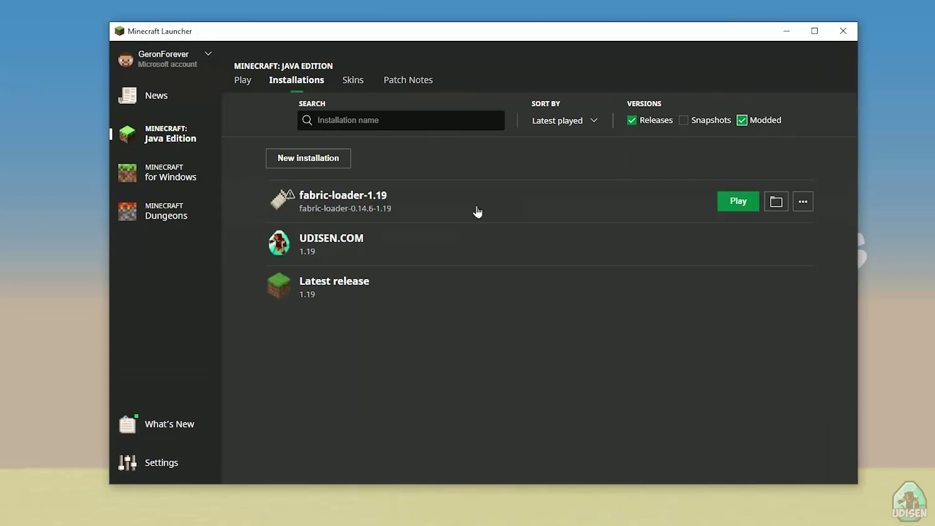
left_click(778, 201)
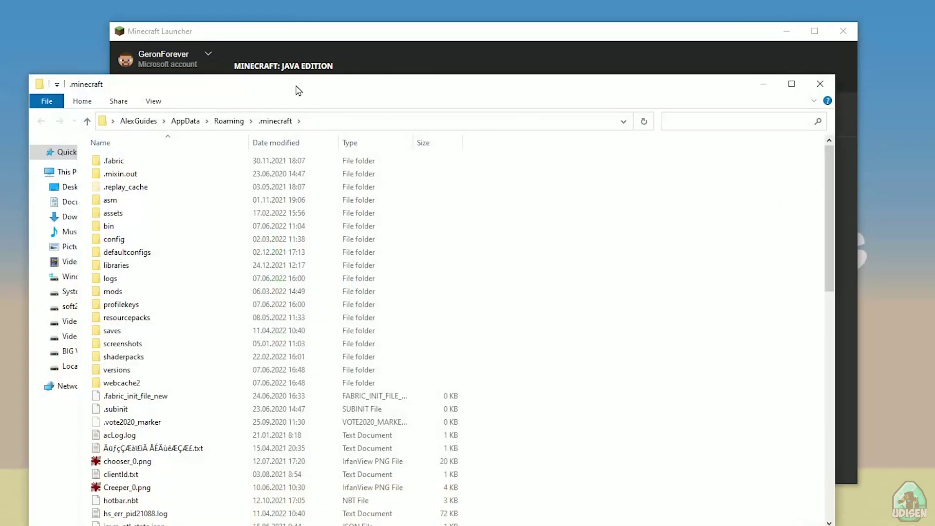
Enter the mods folder, delete the old mod file, and return to .minecraft
left_click_drag(298, 90, 319, 25)
double_click(128, 226)
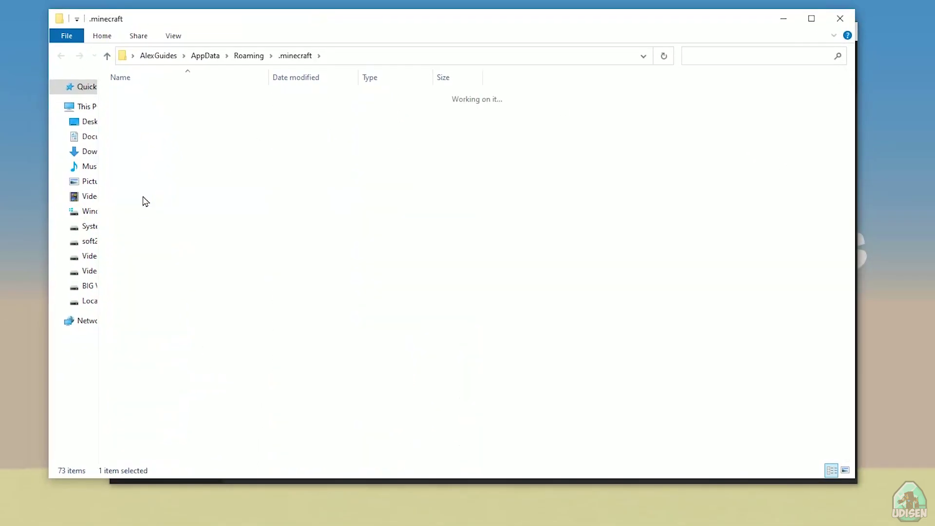
left_click(151, 101)
key("Delete")
key("alt+Left")
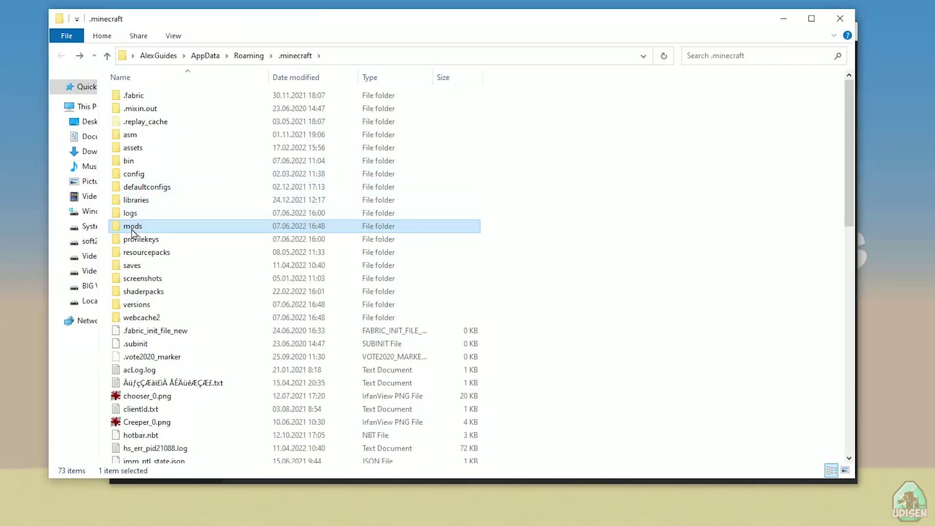
left_click(115, 237)
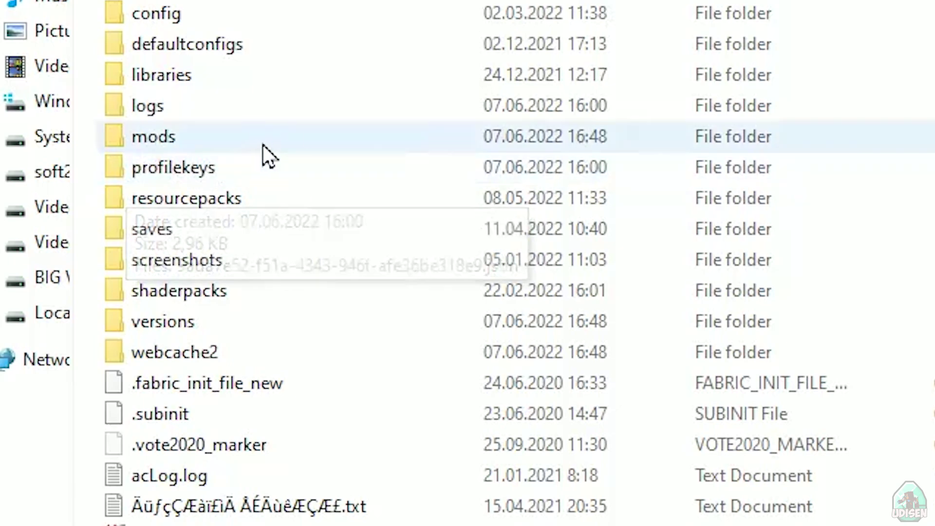
Reopen the empty mods folder and paste the copied files into it
right_click(321, 136)
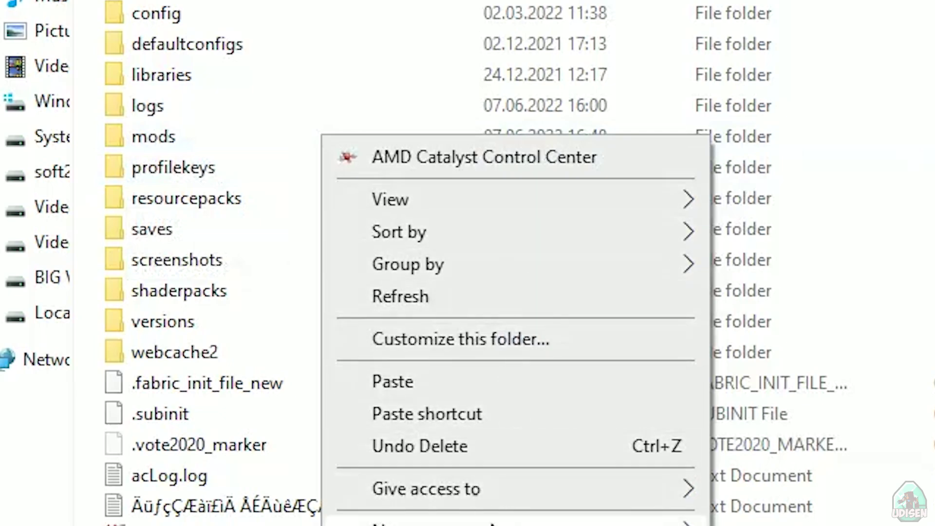
mouse_move(483, 522)
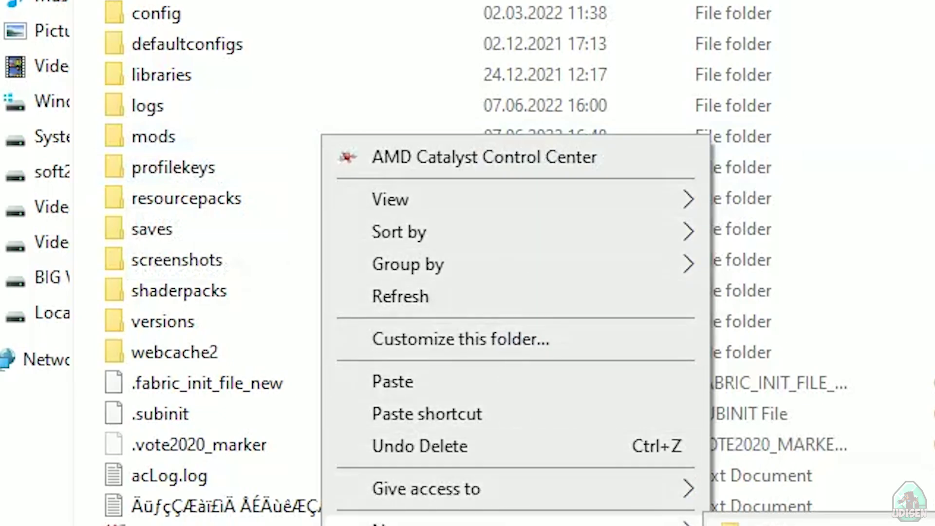
left_click(146, 139)
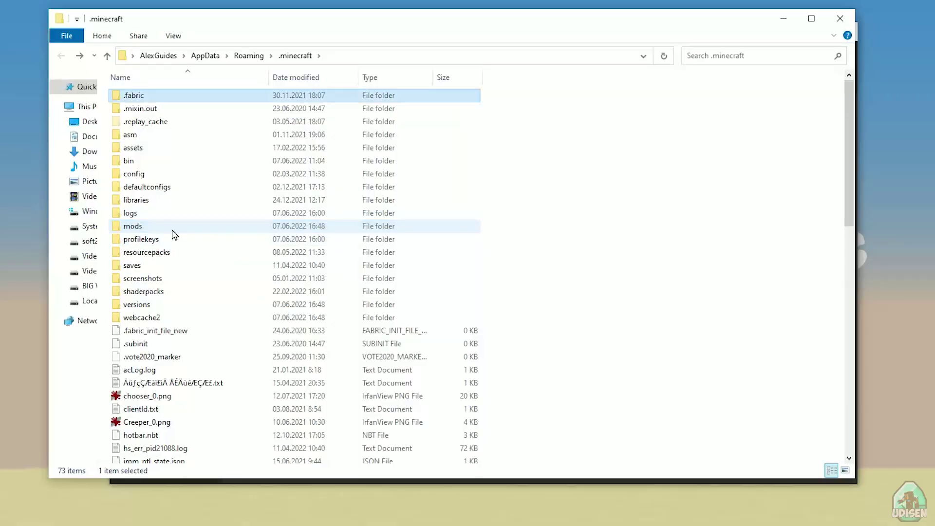
double_click(151, 228)
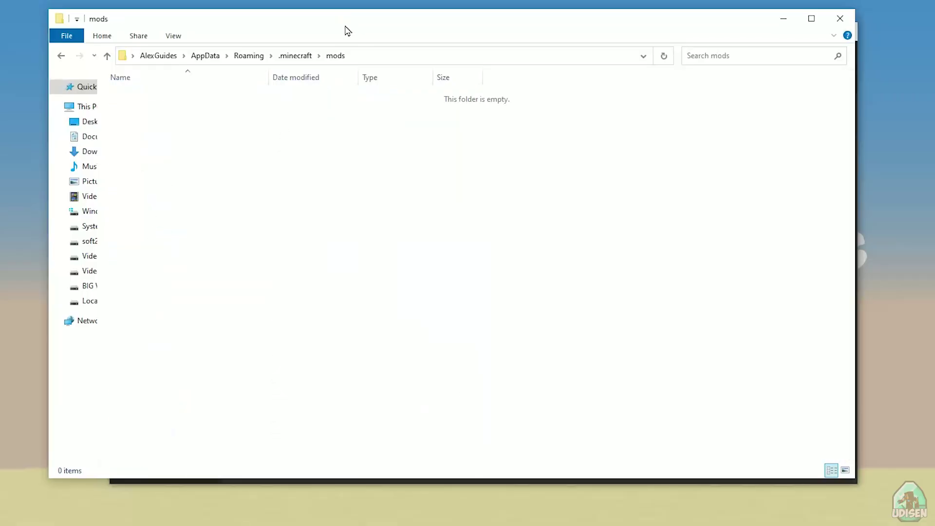
left_click_drag(346, 29, 261, 28)
right_click(202, 134)
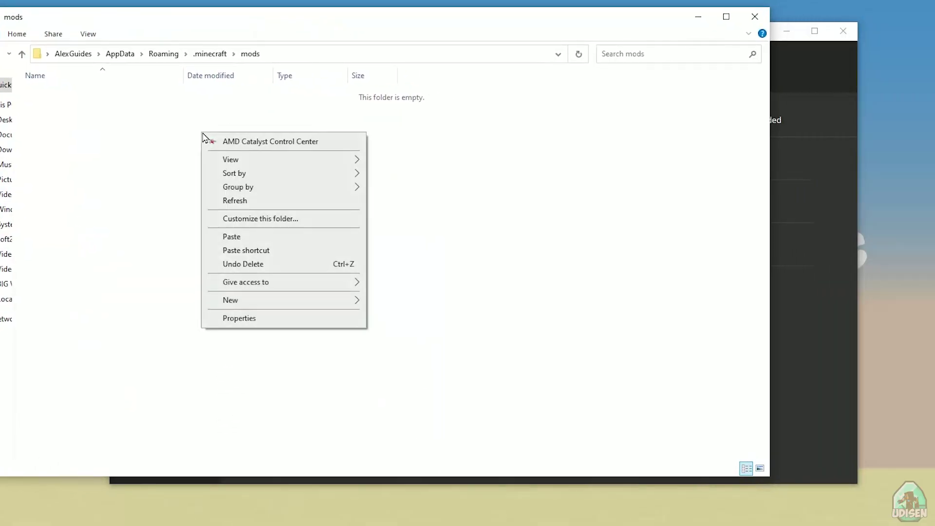
left_click(220, 236)
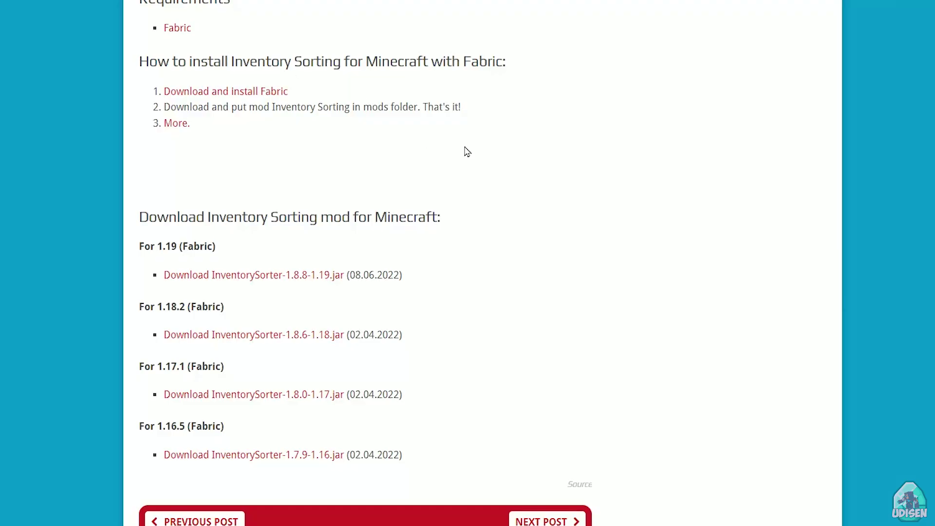
Download InventorySorter-1.8.8-1.19.jar and look over its Requirements section
scroll(463, 150, "up", 9)
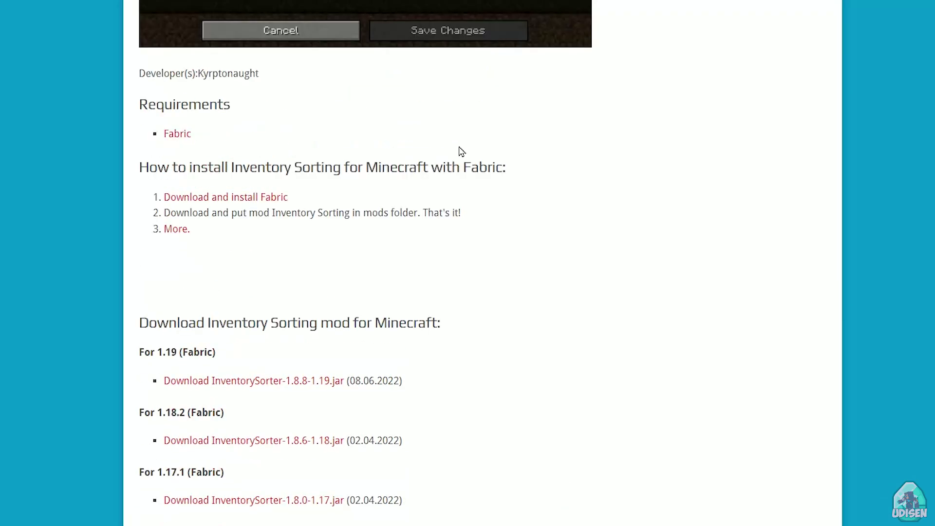
scroll(459, 148, "down", 9)
left_click(255, 274)
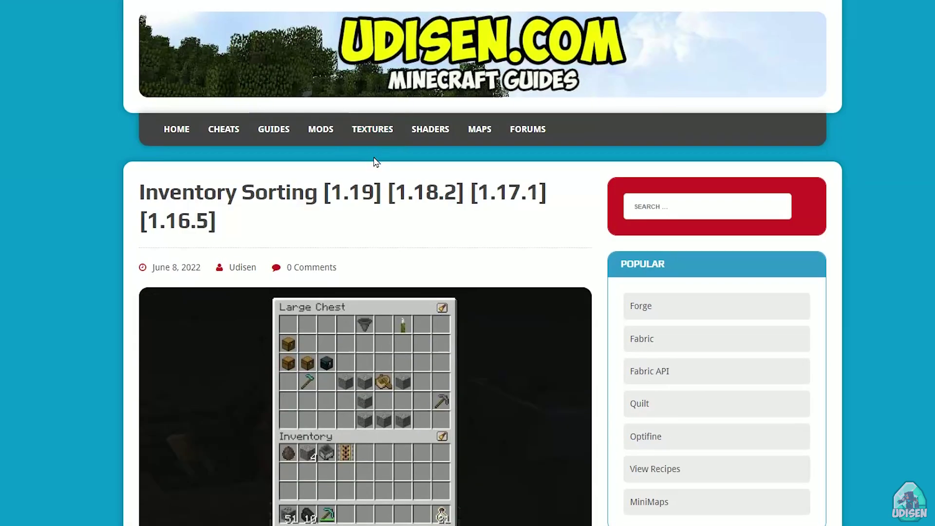
scroll(371, 156, "down", 8)
scroll(369, 164, "down", 10)
scroll(365, 164, "down", 5)
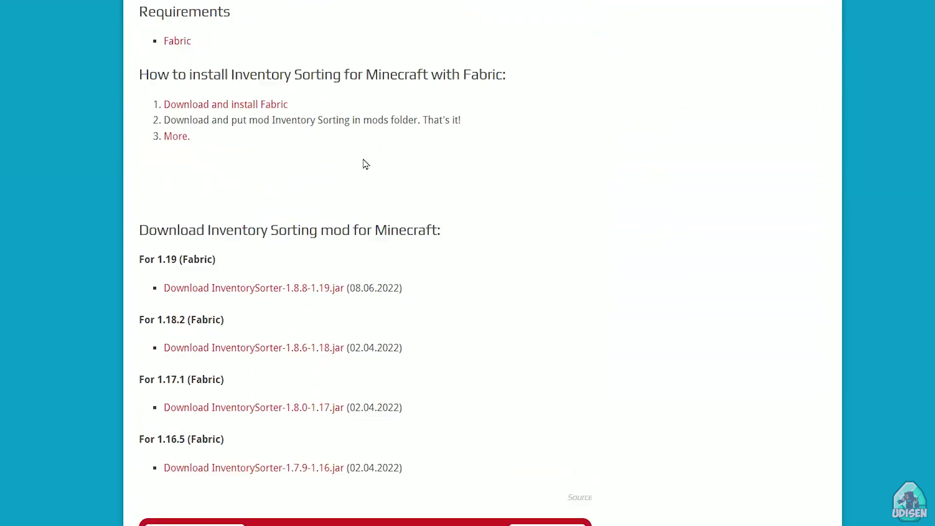
scroll(207, 319, "up", 5)
double_click(193, 293)
scroll(620, 242, "up", 10)
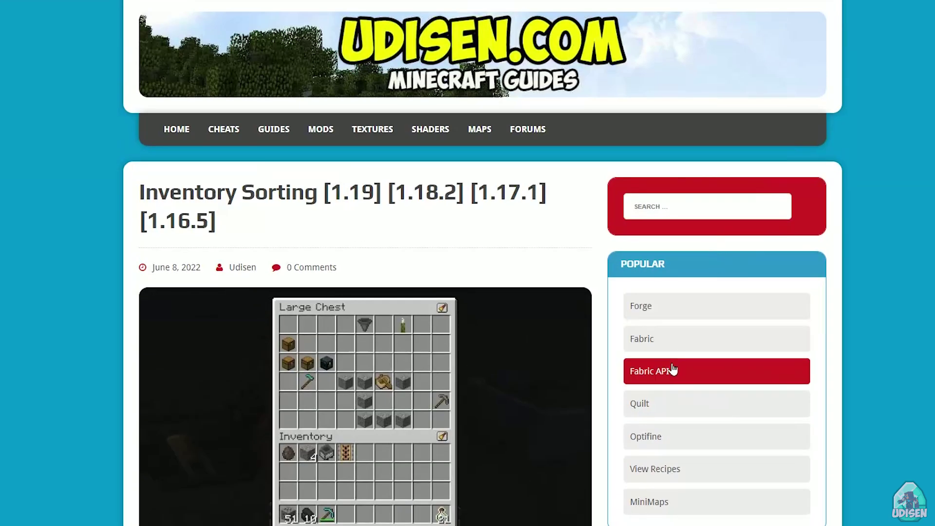
Open the Fabric API post and download its [1.19] Fabric API file
left_click(674, 372)
scroll(480, 298, "down", 10)
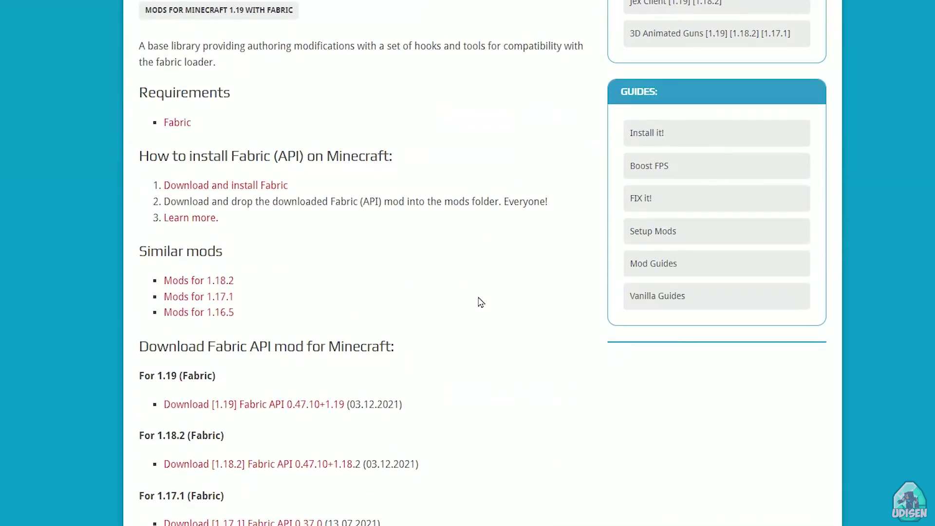
scroll(479, 302, "down", 5)
scroll(475, 300, "up", 3)
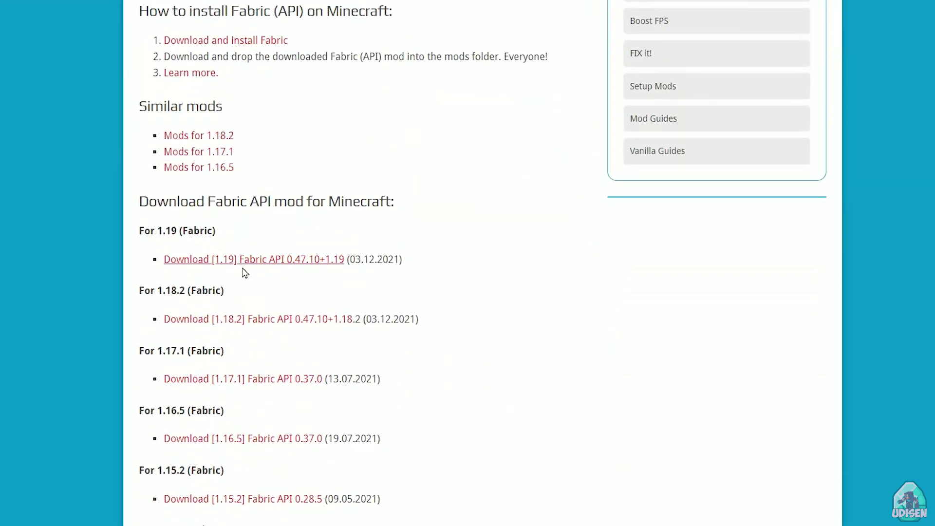
left_click(245, 263)
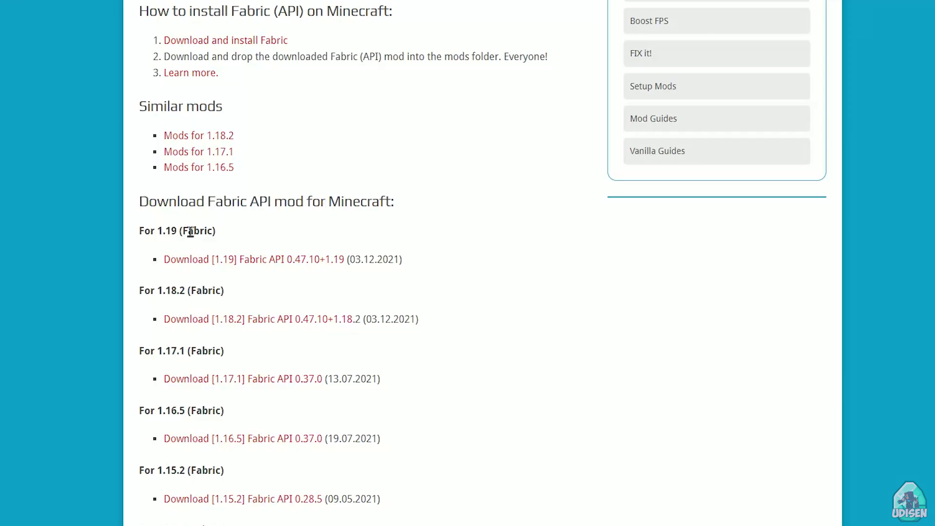
left_click_drag(176, 231, 135, 230)
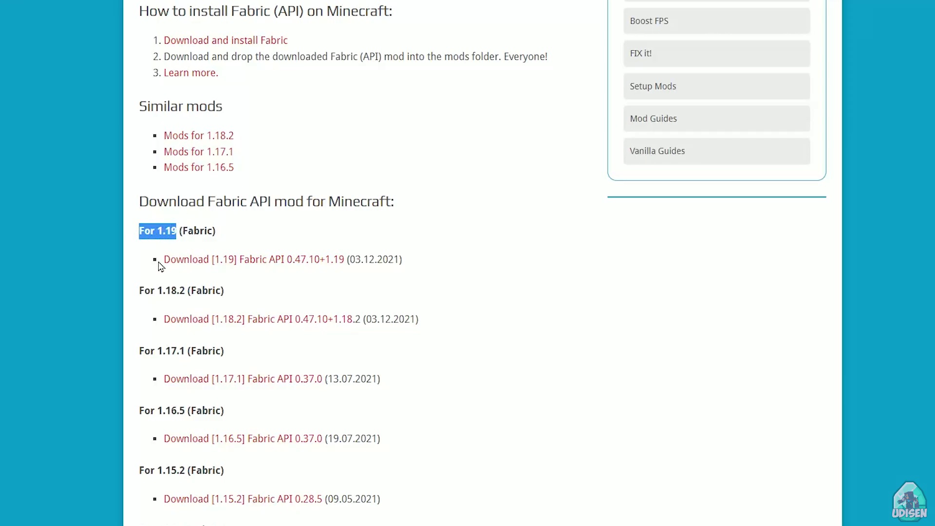
left_click_drag(184, 290, 115, 299)
left_click_drag(186, 348, 57, 335)
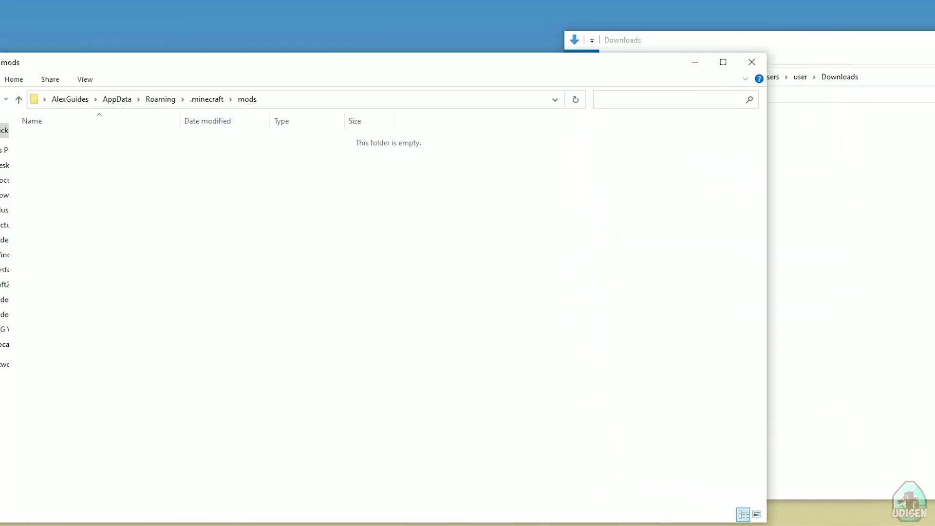
Move fabric-api-0.53.4+1.19.jar from Downloads into the mods folder, then bring Downloads back into view
left_click_drag(683, 152, 111, 156)
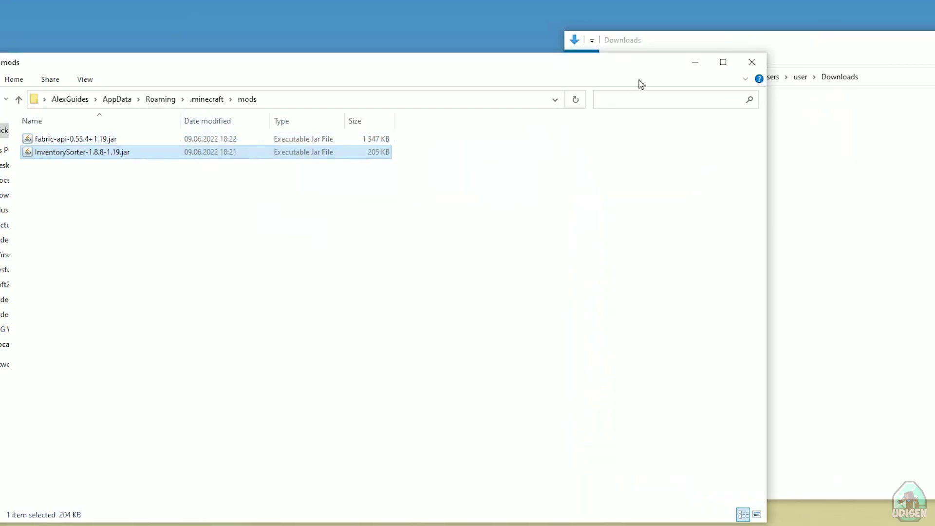
left_click(695, 62)
left_click_drag(817, 59, 412, 73)
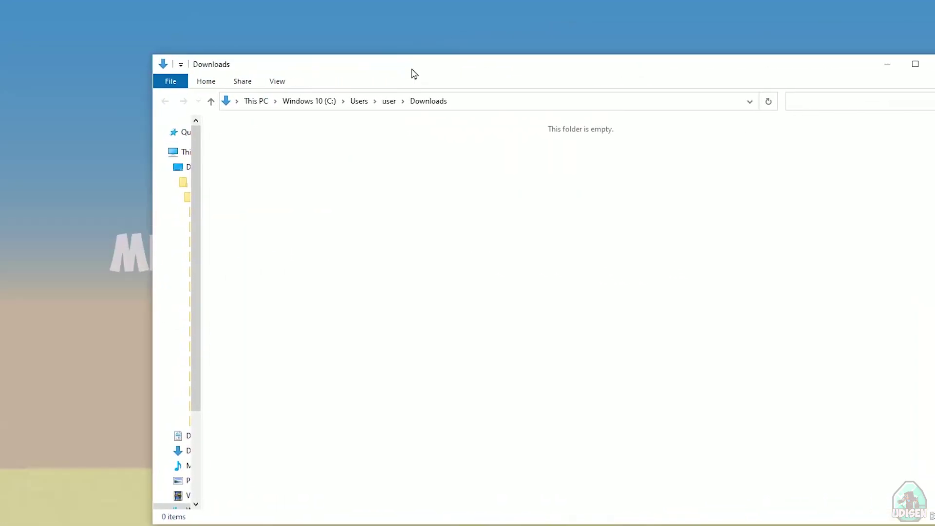
Toggle the Modded installations filter off and on, then launch fabric-loader-1.19
left_click(884, 62)
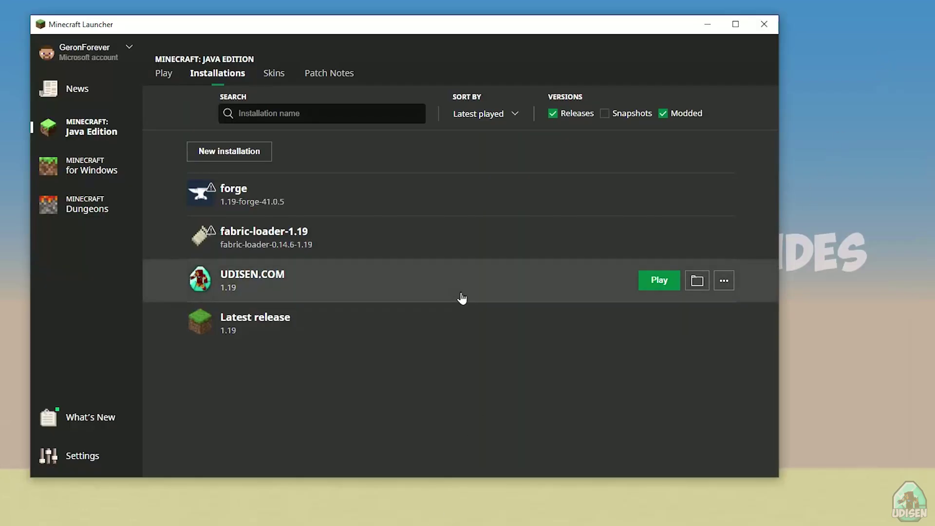
left_click(686, 113)
left_click(685, 113)
mouse_move(202, 242)
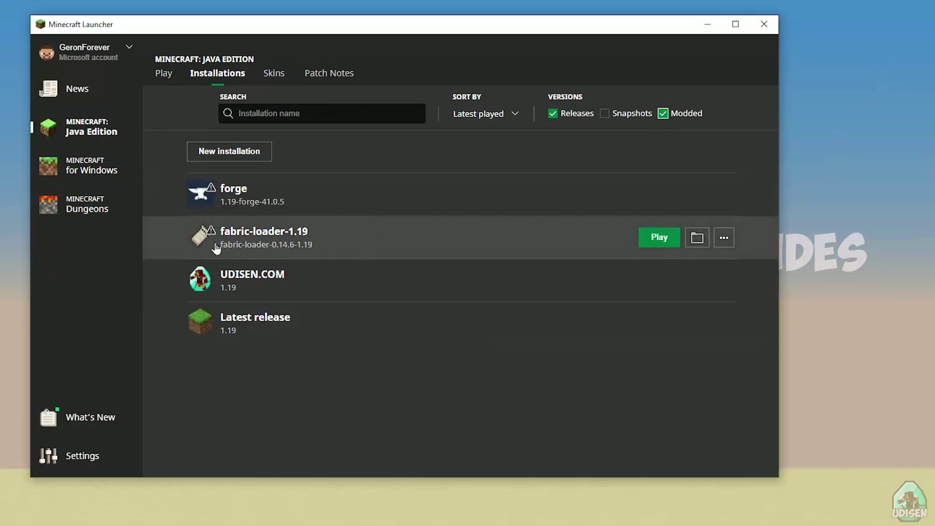
left_click(664, 238)
In fabric-loader-1.19's edit dialog, set the version back to release fabric-loader-0.14.6-1.19
left_click(357, 244)
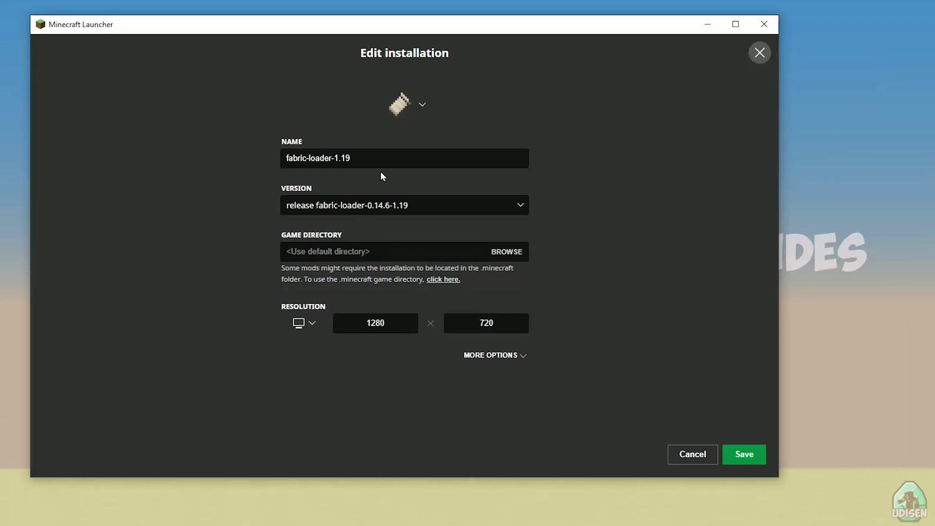
left_click(377, 159)
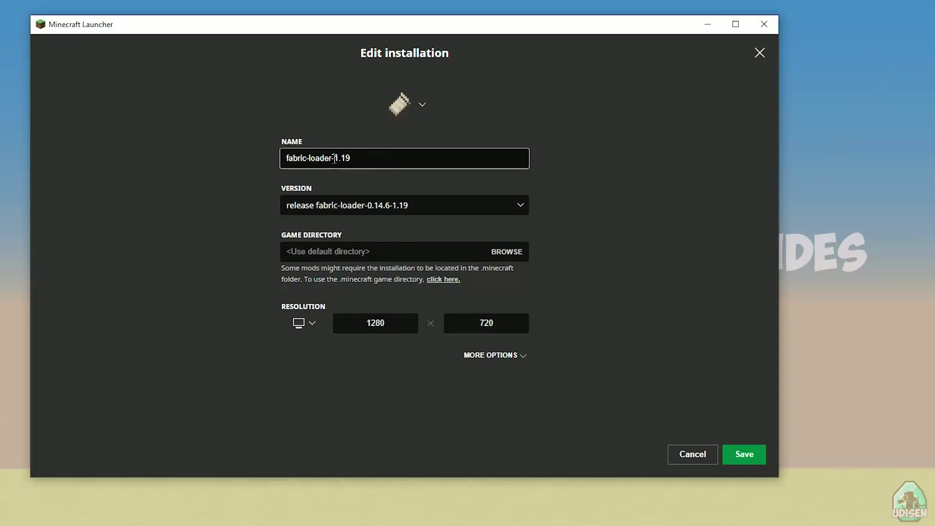
left_click_drag(334, 159, 383, 159)
left_click(388, 158)
left_click(400, 206)
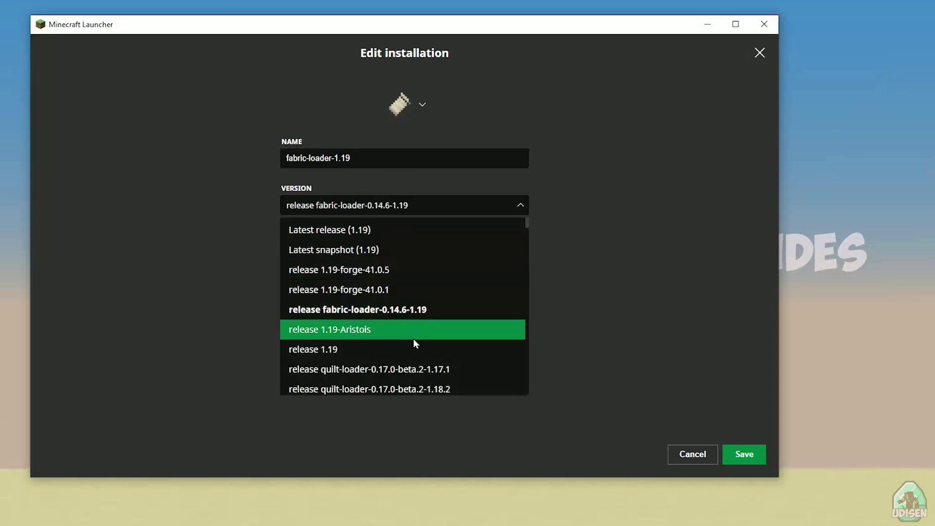
left_click(417, 369)
left_click(376, 207)
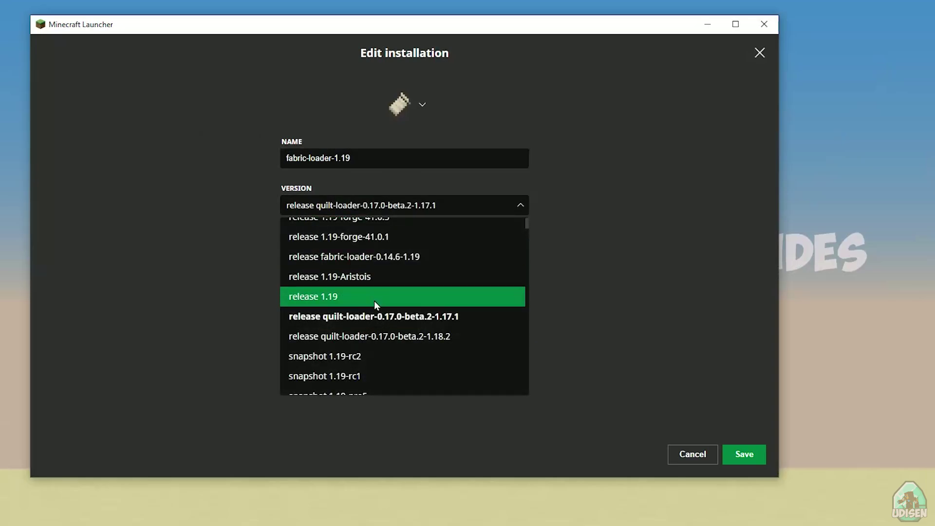
left_click(375, 255)
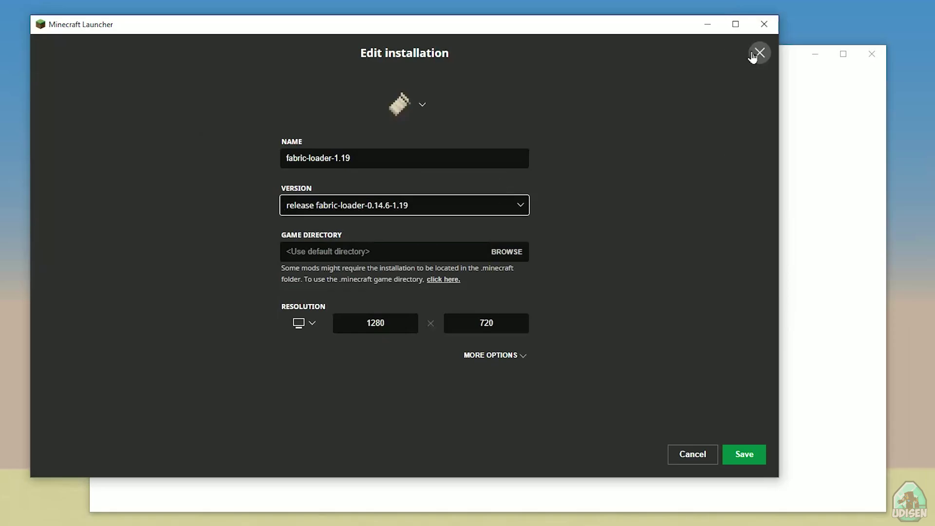
Save the installation settings and switch to an empty hotbar slot once the game loads
left_click(741, 454)
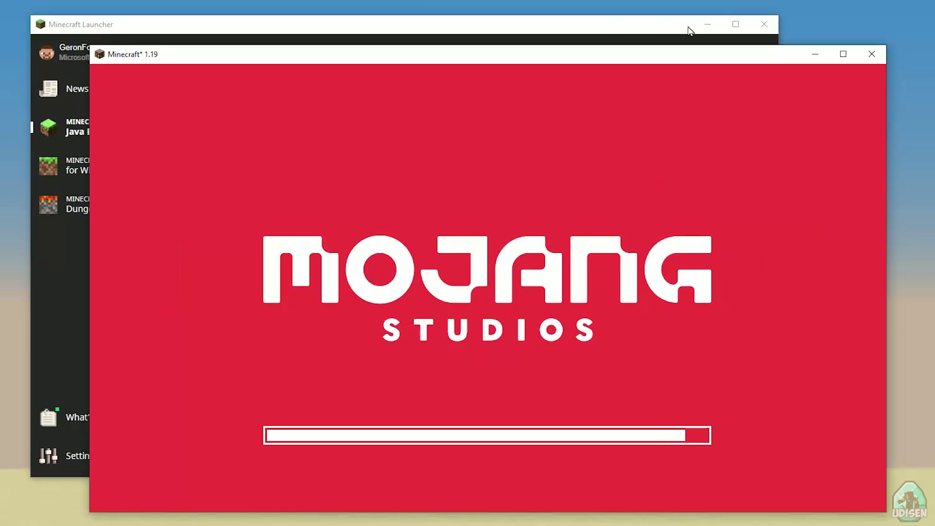
left_click(708, 24)
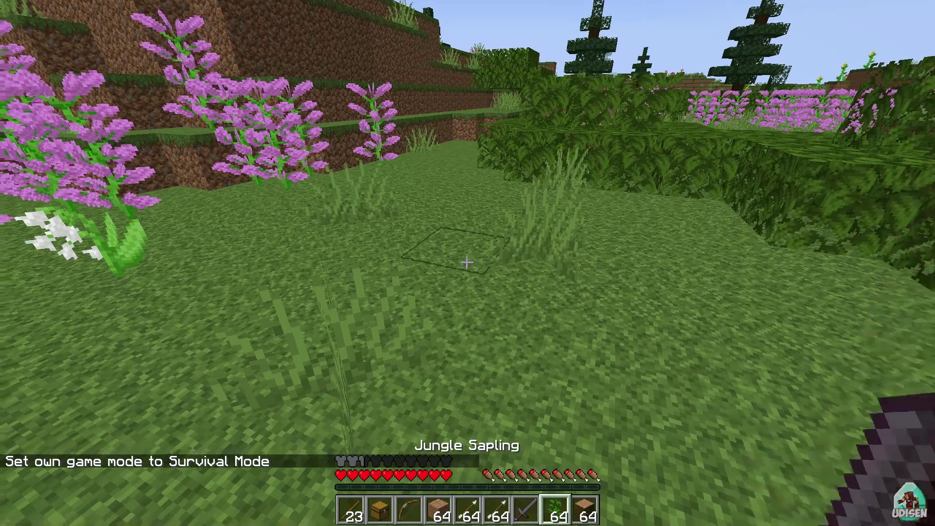
key("1")
key("2")
Open the inventory and sort it by name with the InventorySorter button
right_click(467, 263)
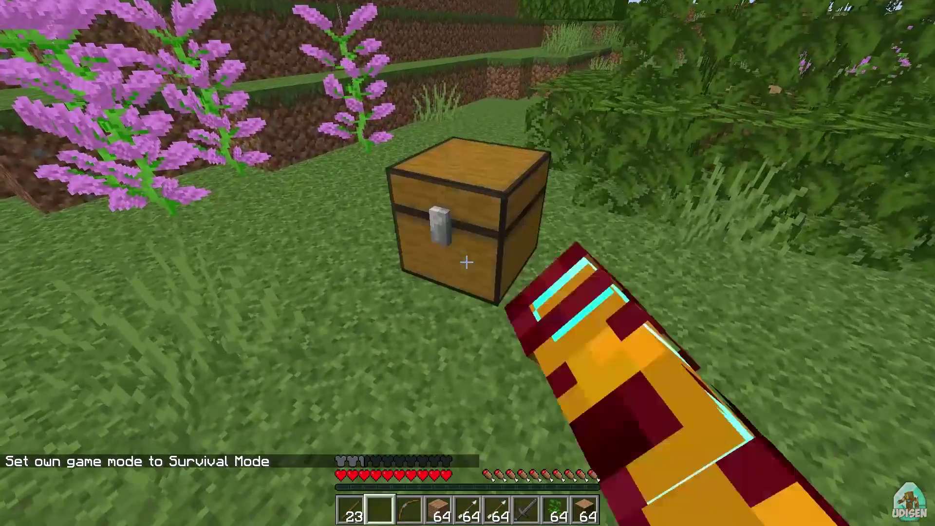
right_click(466, 264)
key("e")
key("e")
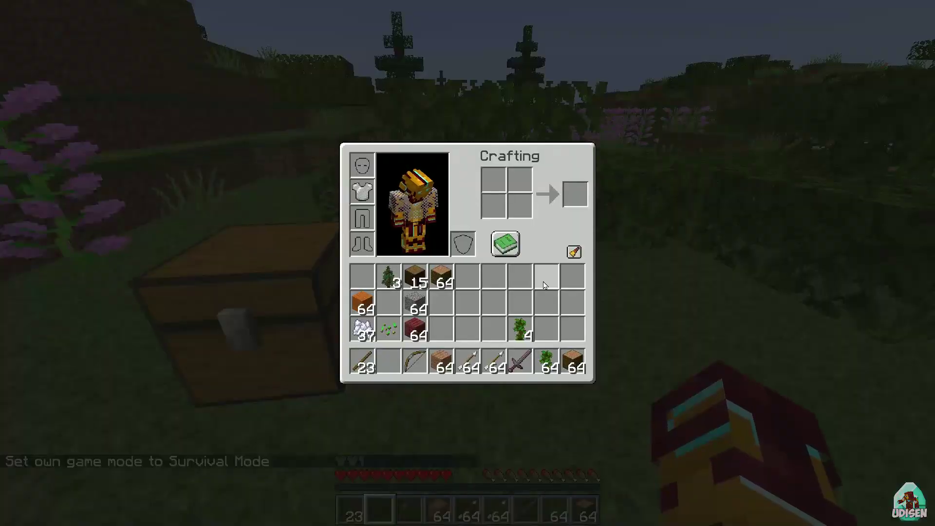
left_click(574, 253)
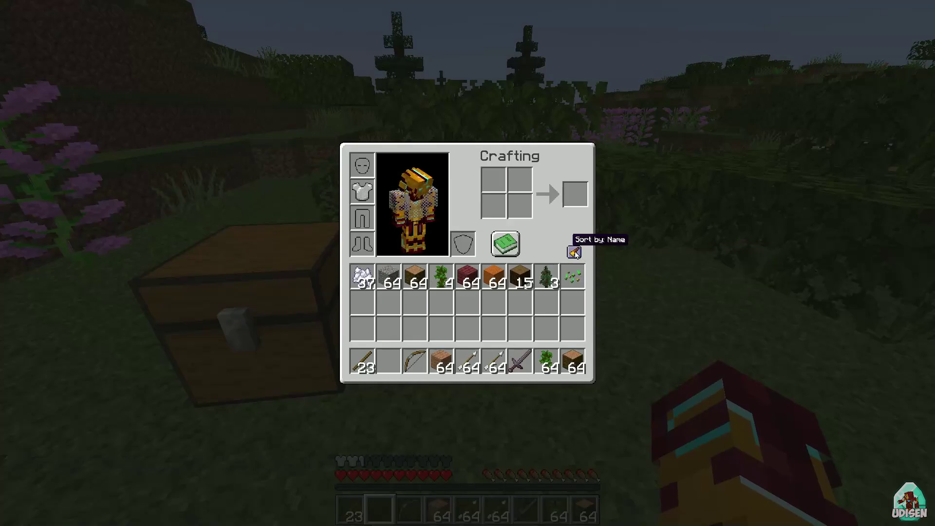
Move the spruce sapling aside, spread the 15 dark oak logs one per slot, and re-sort by name
left_click(547, 277)
left_click(520, 303)
left_click(520, 277)
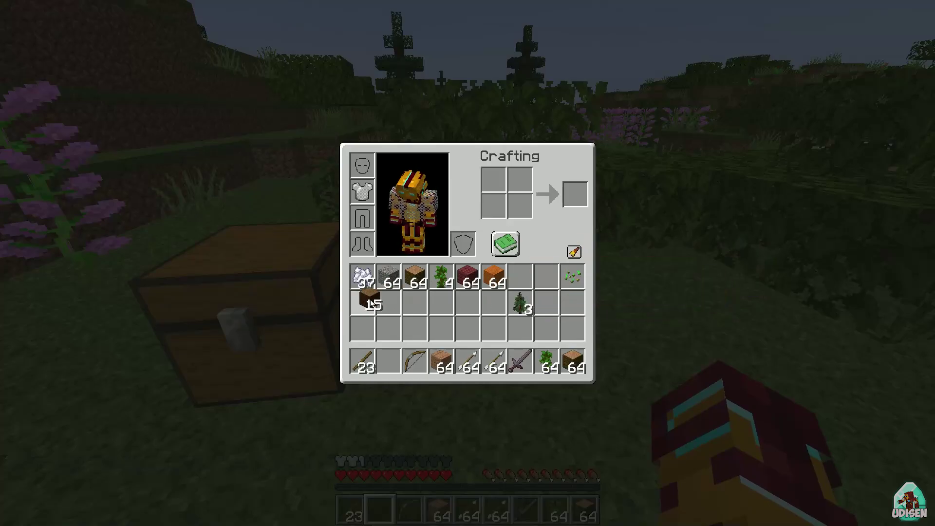
mouse_move(371, 303)
left_mouse_down()
mouse_move(488, 328)
mouse_move(572, 317)
left_mouse_up()
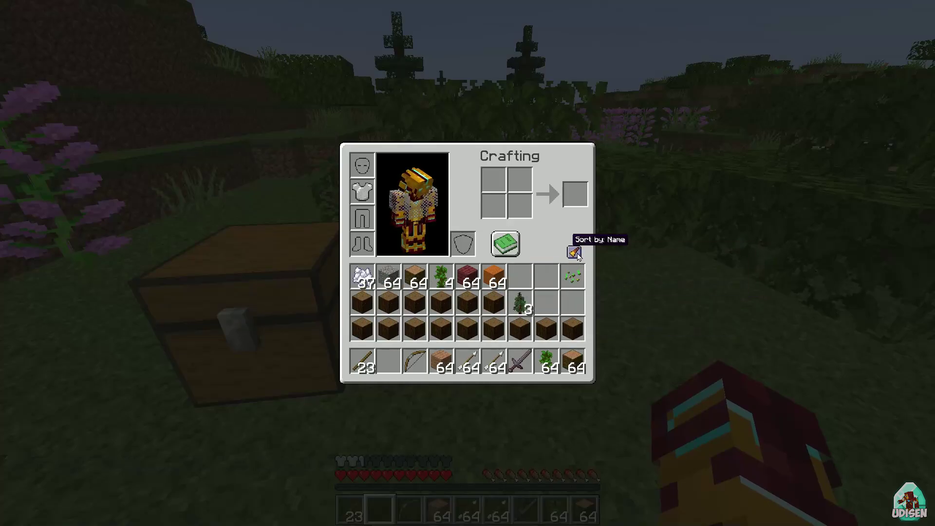
left_click(575, 252)
Open the chest and move the dark oak logs, orange blocks and Mangrove Planks into it
key("e")
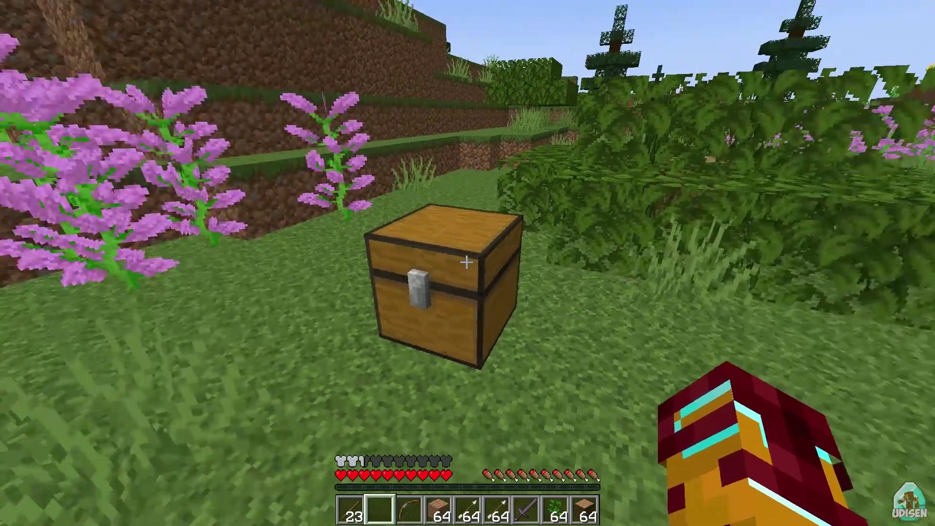
right_click(468, 263)
left_click(524, 272, "shift")
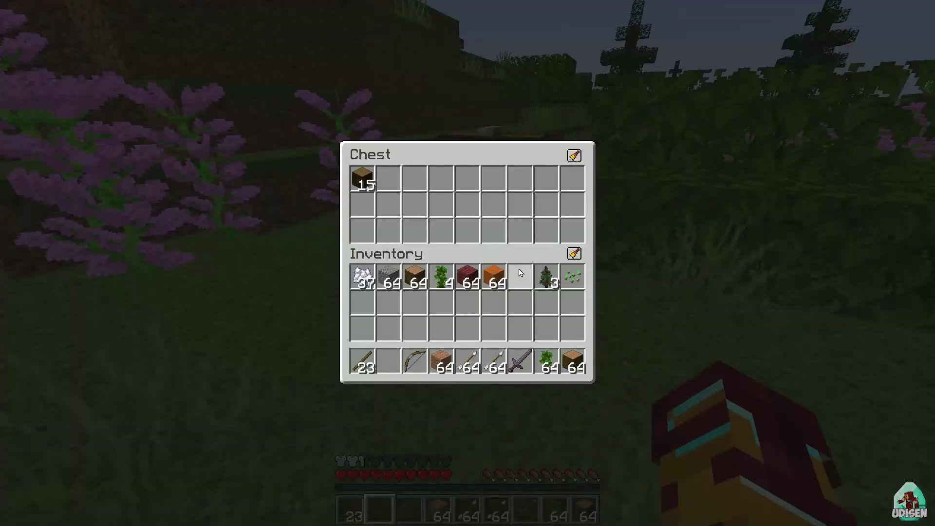
left_click(494, 276, "shift")
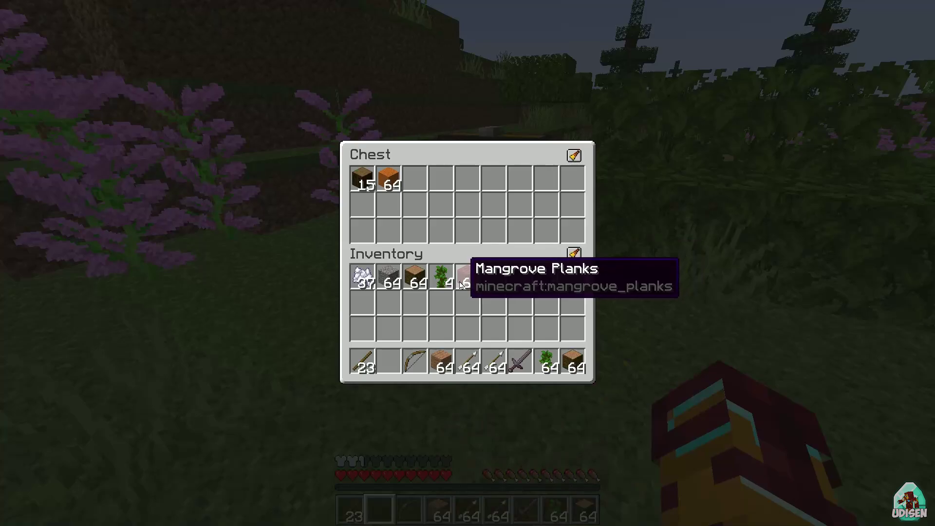
left_click(459, 285, "shift")
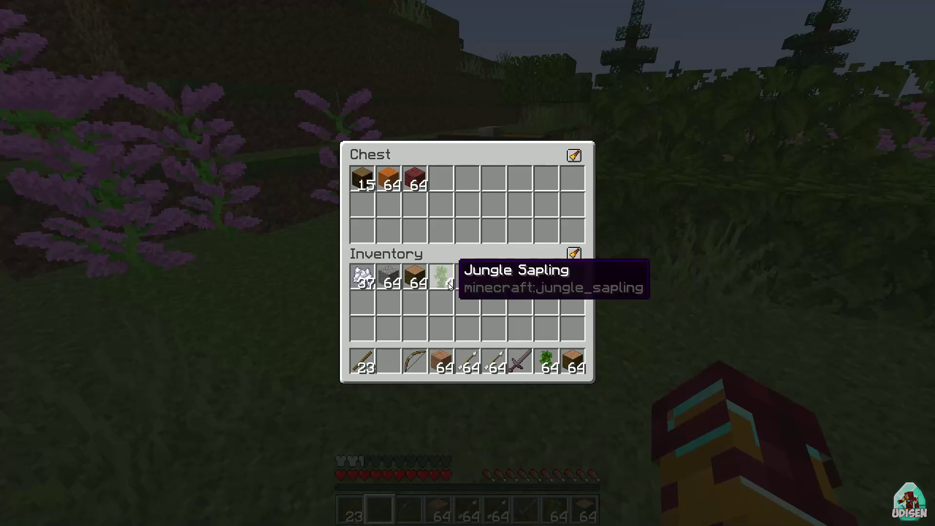
left_click(575, 254)
Move the wheat seeds, spruce and jungle saplings, oak log, gravel and quartz into the chest
left_click(494, 276, "shift")
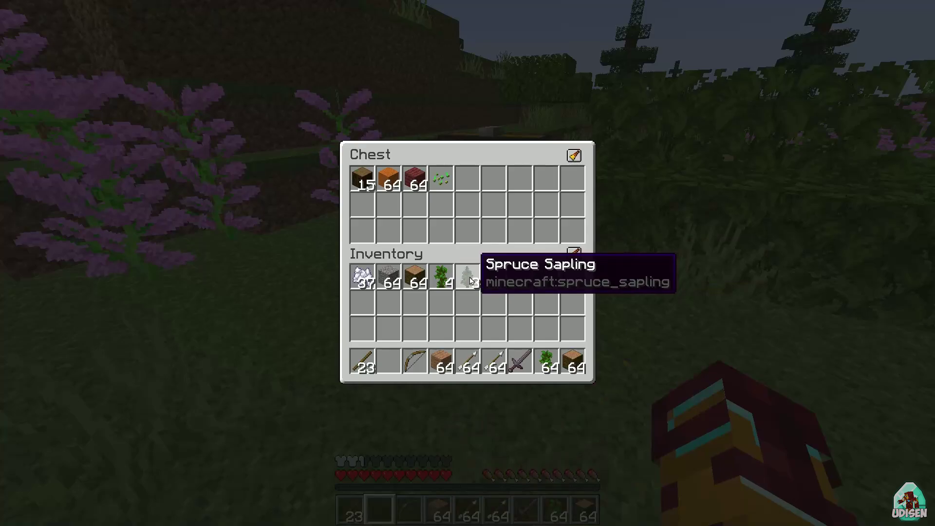
left_click(470, 281, "shift")
left_click(442, 276, "shift")
left_click(415, 276, "shift")
left_click(388, 276, "shift")
left_click(362, 276, "shift")
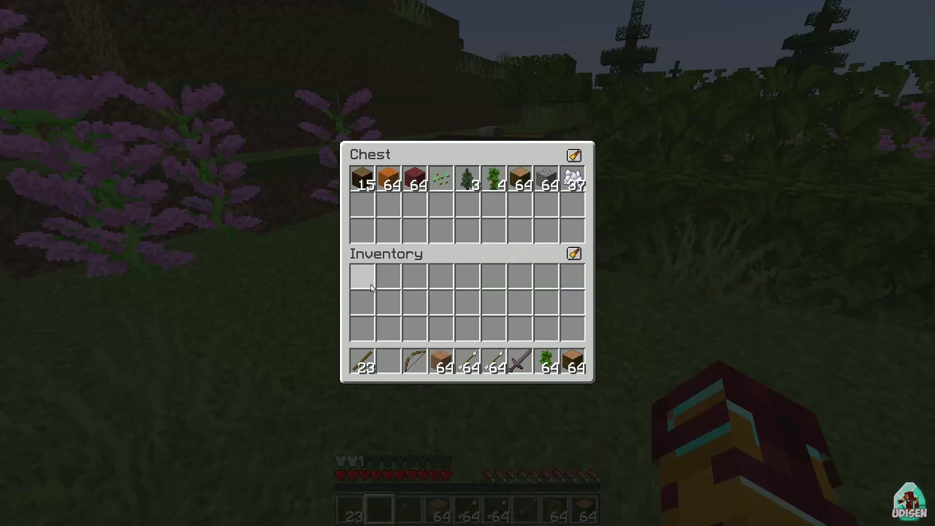
Move the hotbar's arrows, netherite sword, planks, jungle sapling, jungle planks, sticks and bow into the chest
left_click(467, 361, "shift")
left_click(494, 361, "shift")
left_click(520, 361, "shift")
left_click(572, 361, "shift")
left_click(546, 362, "shift")
left_click(442, 362, "shift")
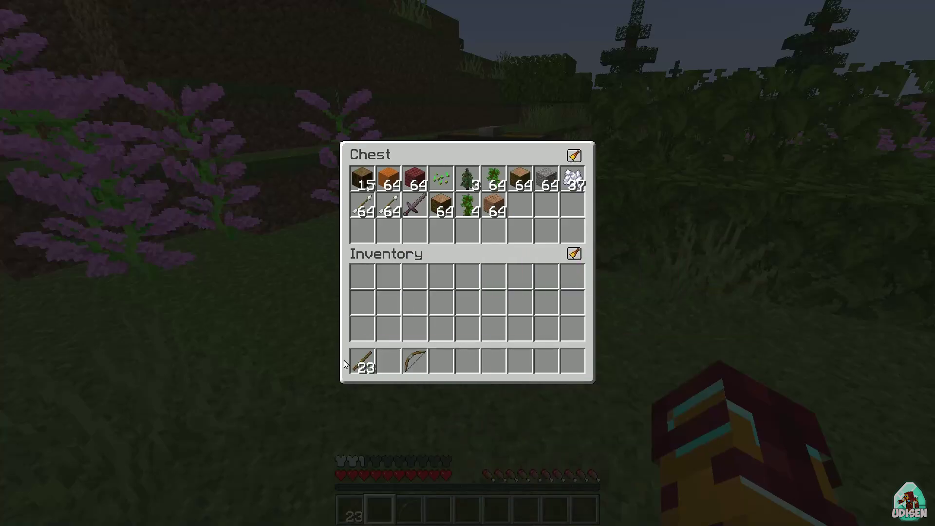
left_click(362, 361, "shift")
left_click(415, 362, "shift")
Sort the chest contents by name, then close the chest and open the Game Menu
left_click(574, 155)
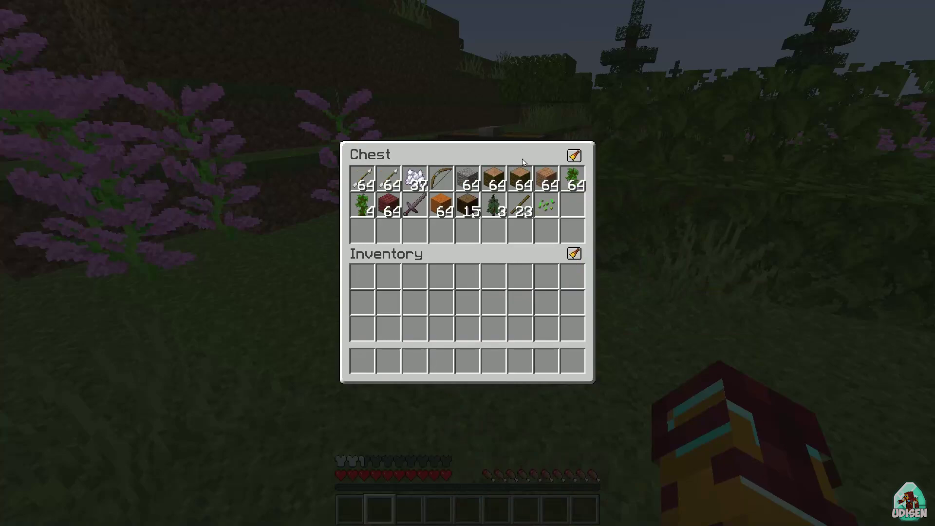
key("e")
key("Escape")
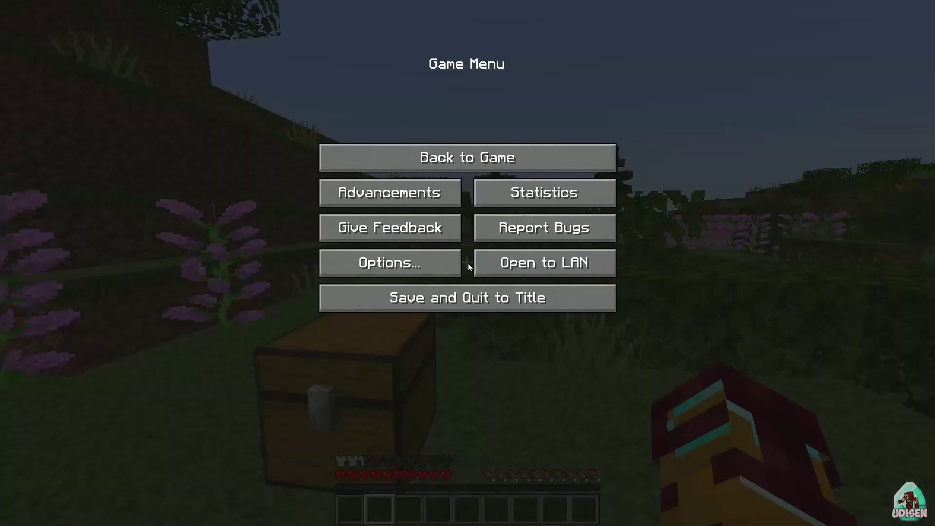
Resume play, check the chest, and return to the Game Menu
key("Escape")
right_click(468, 263)
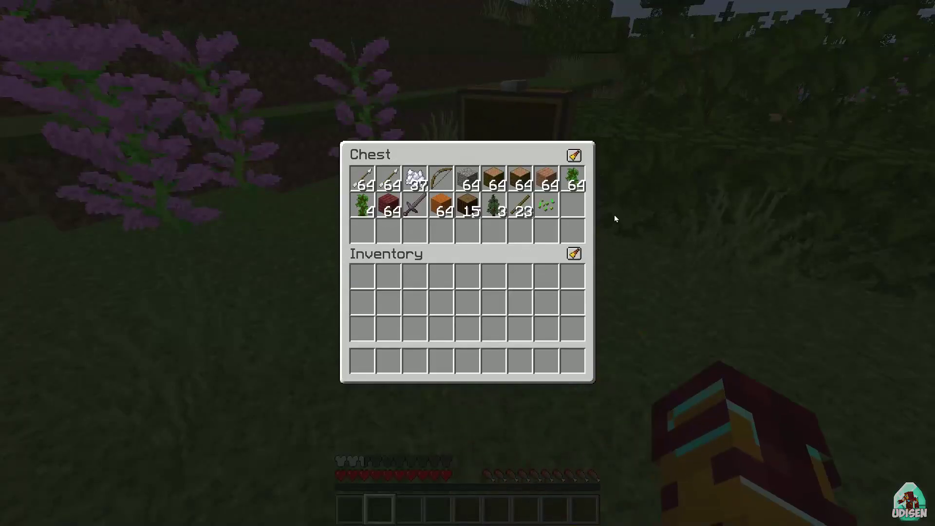
key("e")
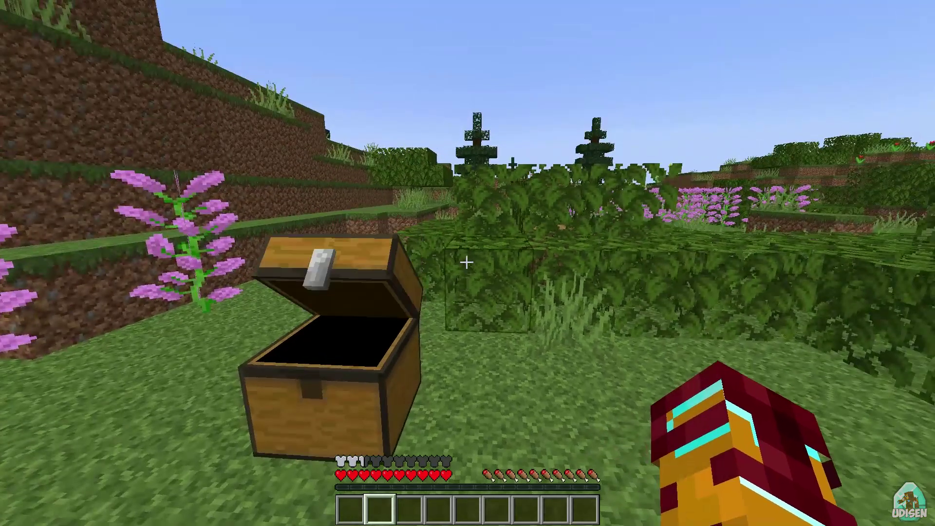
key("Escape")
In Options > Controls > Key Binds, rebind Sort Inventory from P to [
left_click(421, 268)
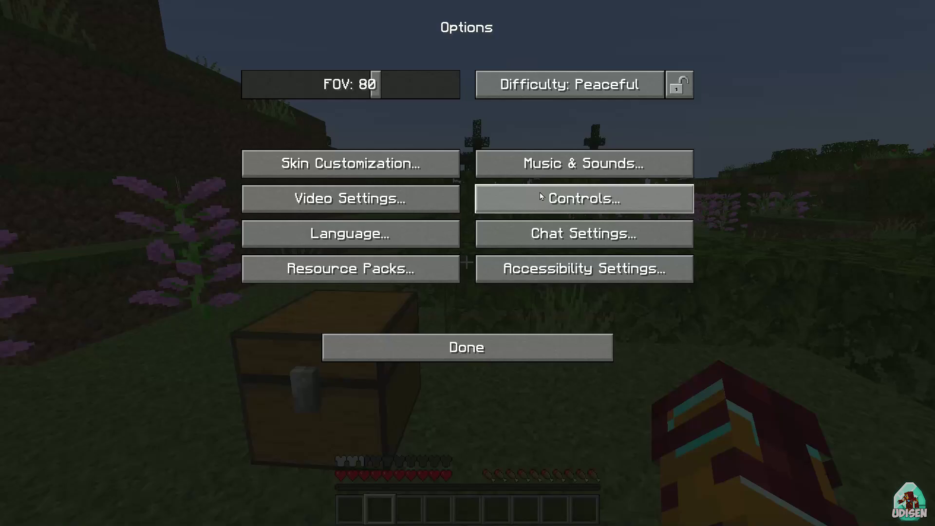
left_click(485, 196)
left_click(565, 85)
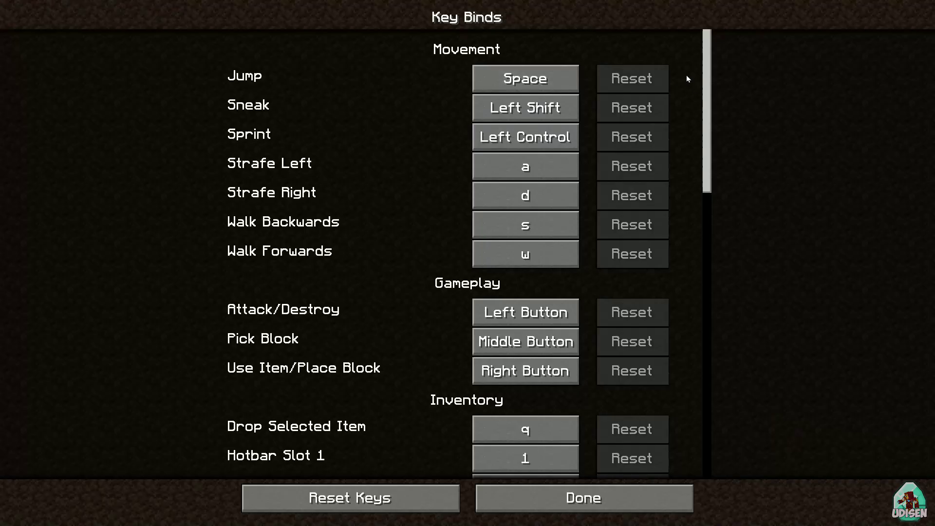
left_click_drag(709, 77, 719, 398)
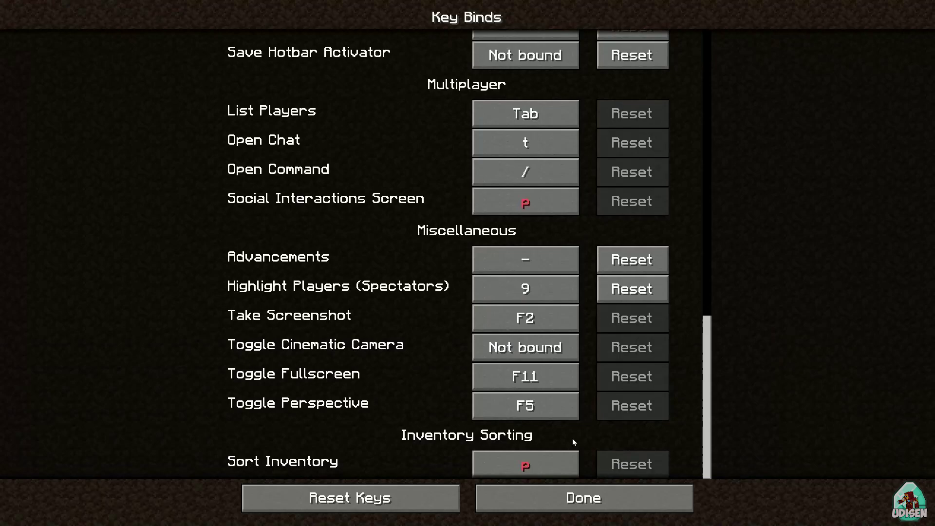
left_click(557, 464)
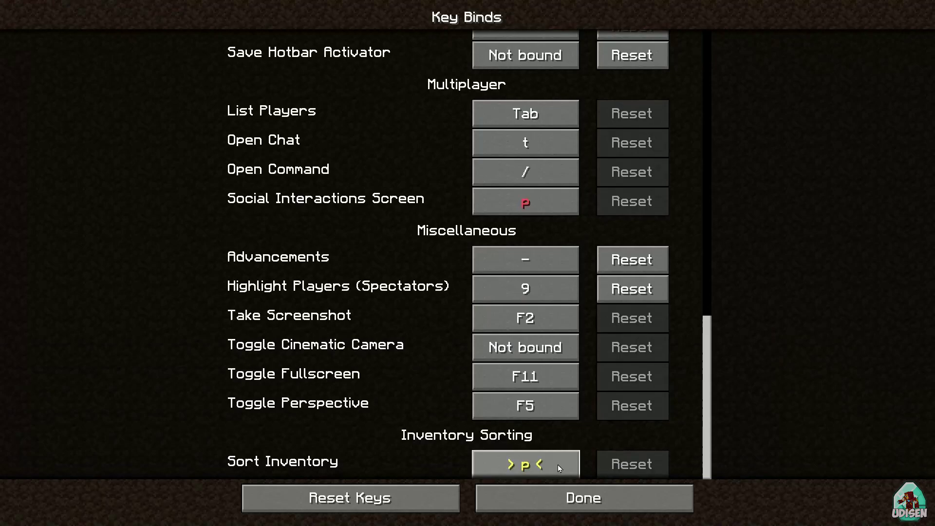
key("bracketleft")
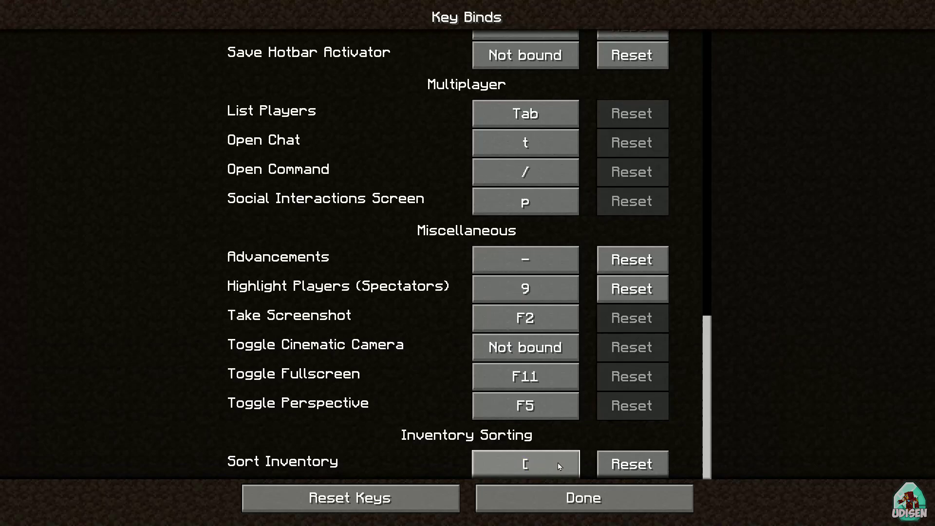
Back out of the Key Binds, Controls and Options screens and resume the game
left_click(571, 507)
left_click(493, 188)
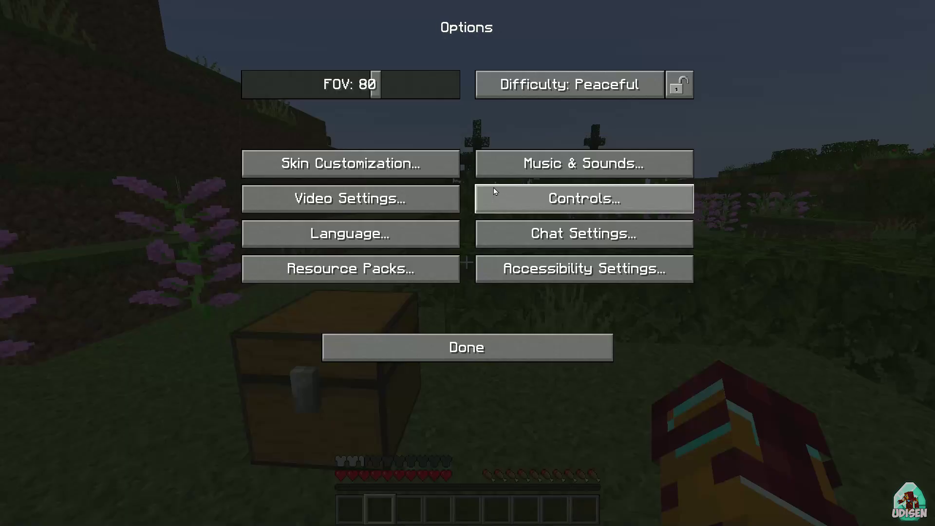
left_click(507, 347)
left_click(467, 157)
Open the chest and spread the dark oak logs across its third row, leftovers in an empty slot
right_click(468, 263)
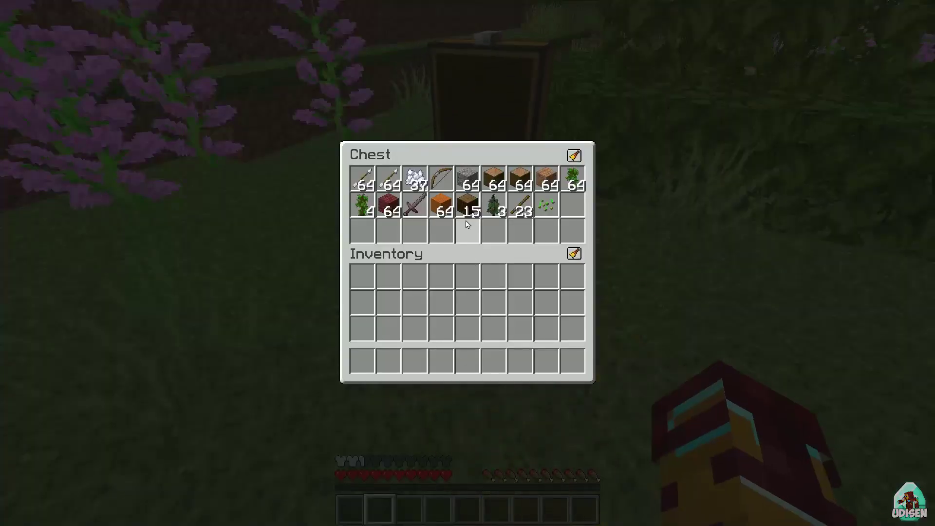
left_click(468, 204)
left_click_drag(388, 230, 523, 234)
left_click(547, 231)
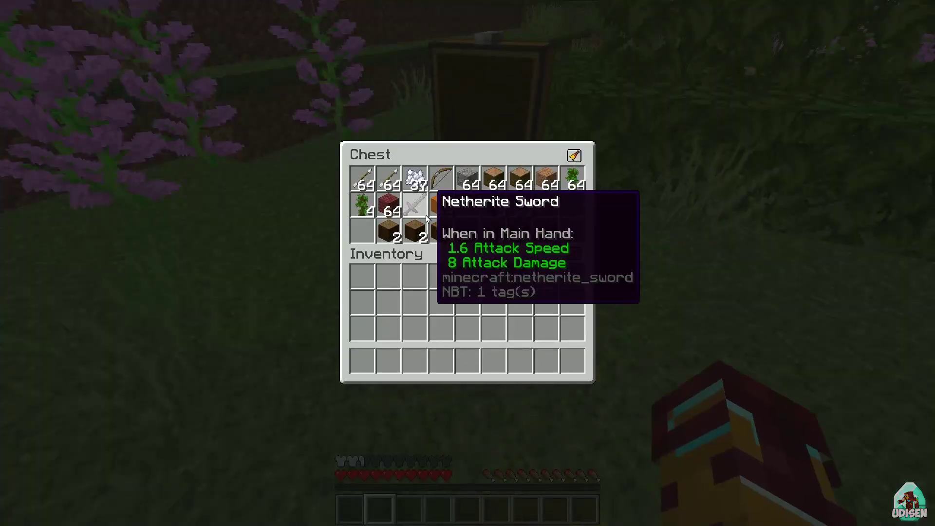